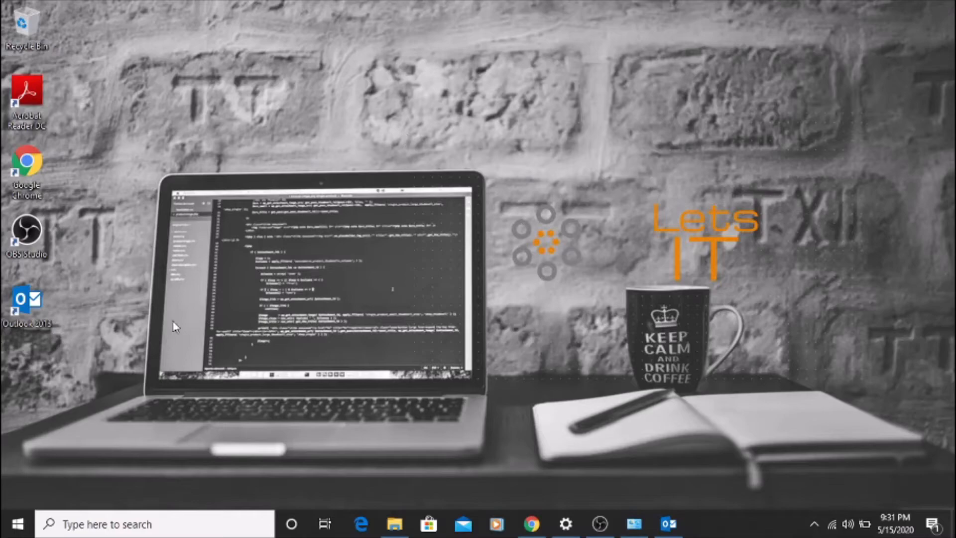
Switch to Outlook and open the Account Settings dialog for the e-mail accounts.
left_click(669, 524)
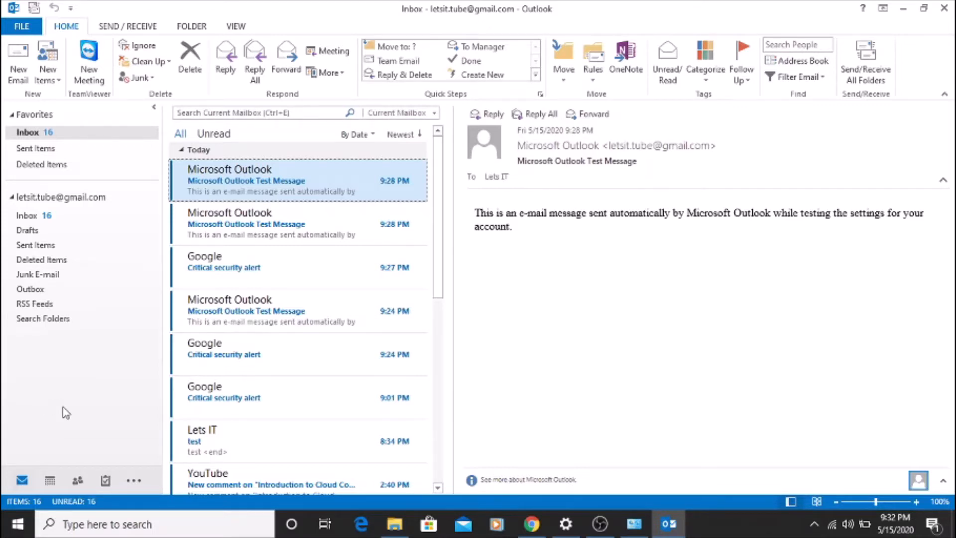
left_click(16, 30)
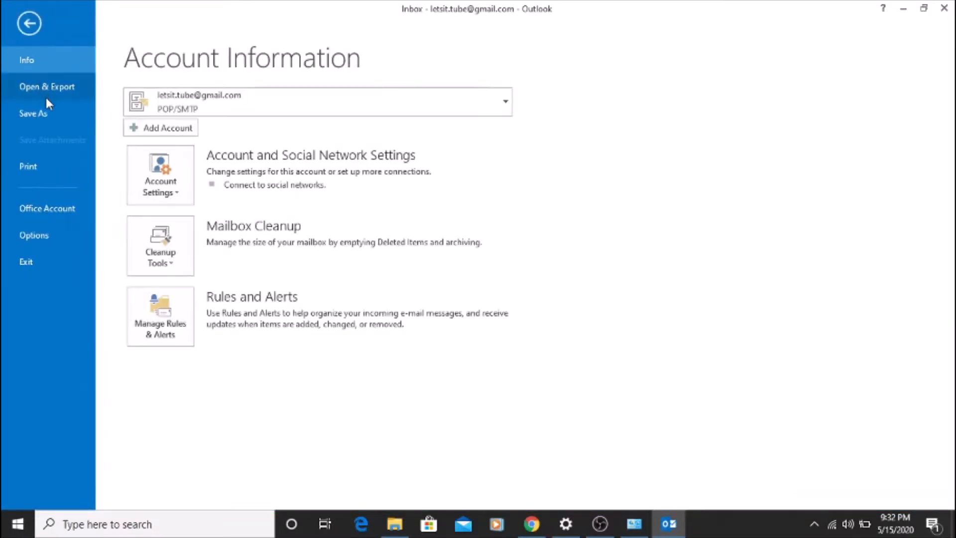
left_click(159, 190)
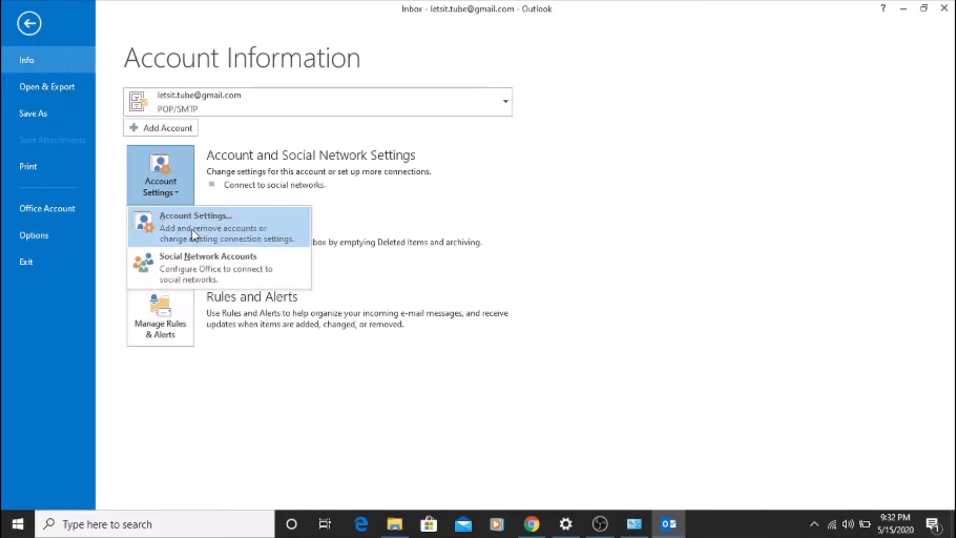
left_click(192, 229)
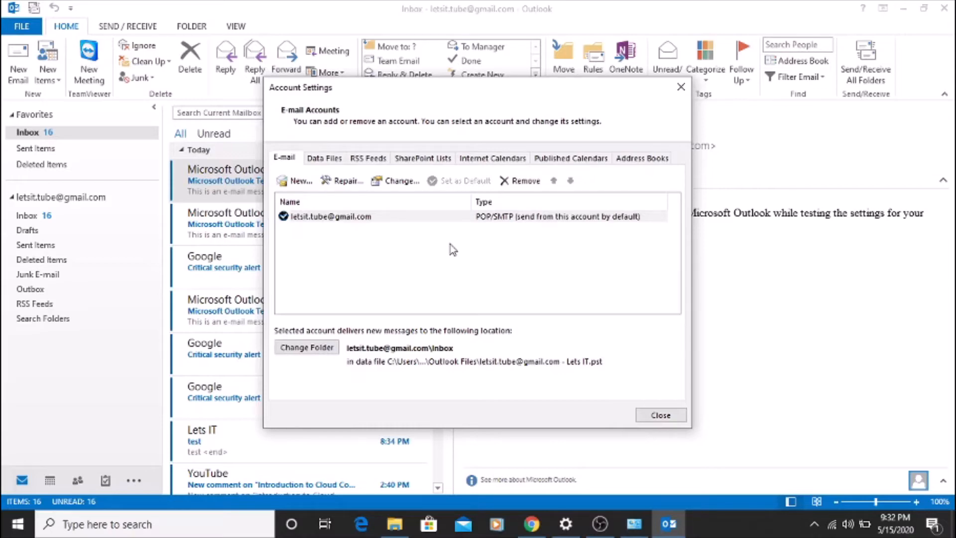
Examine the e-mail accounts through the Mail (Microsoft Outlook 2013) setup in Control Panel, and return to Outlook's Account Settings.
key("super")
key("super+r")
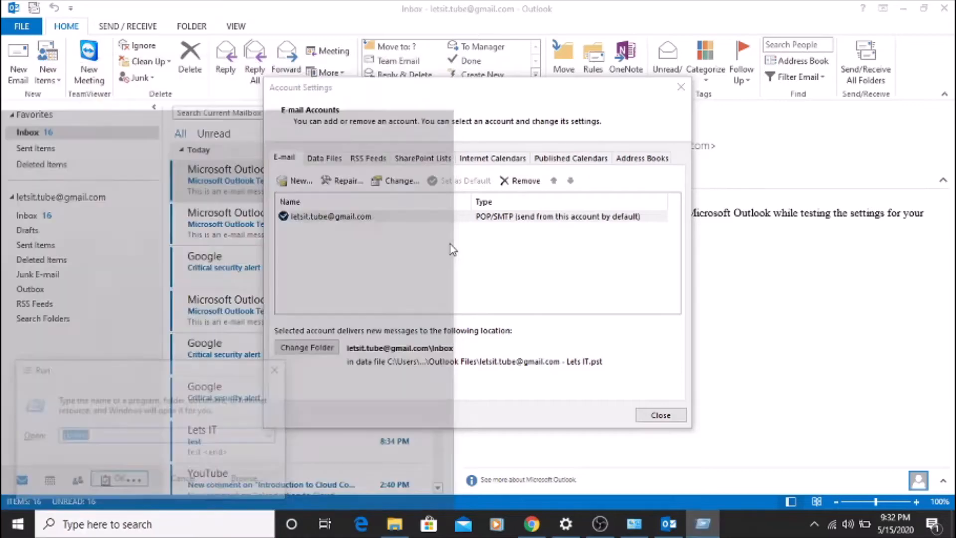
key("Return")
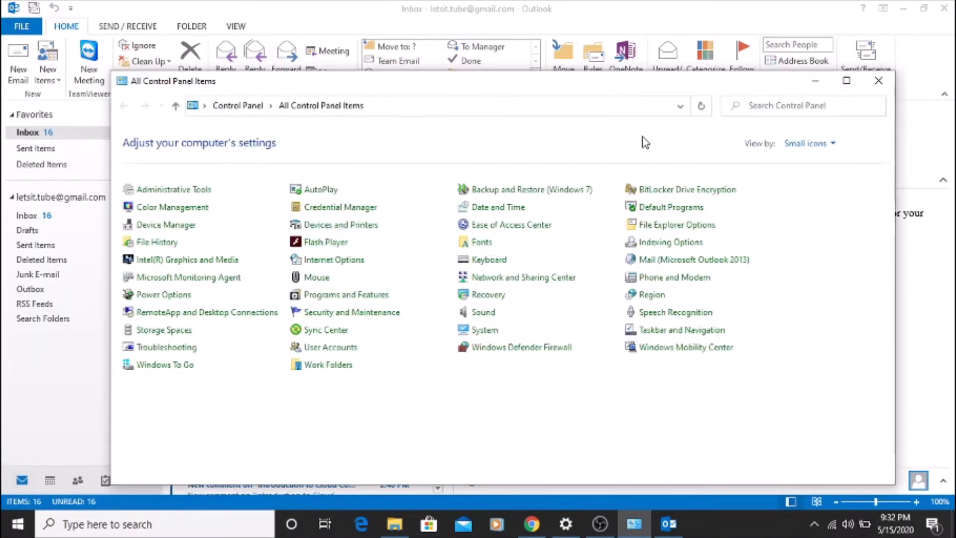
left_click(684, 263)
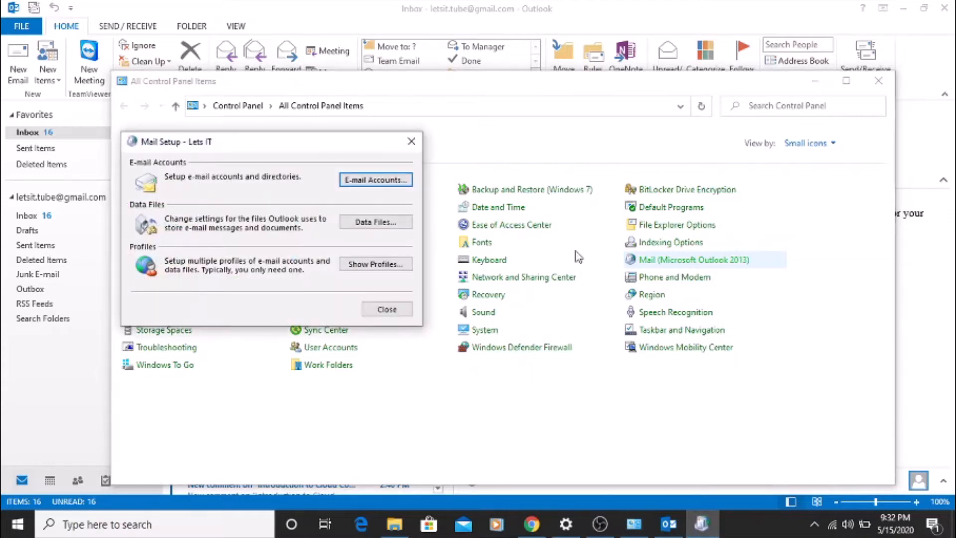
left_click(374, 182)
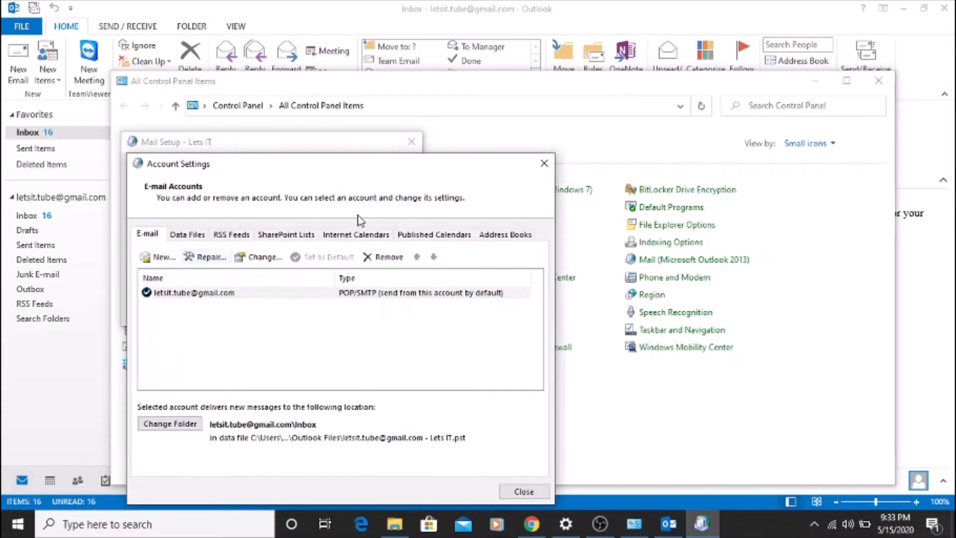
left_click(545, 164)
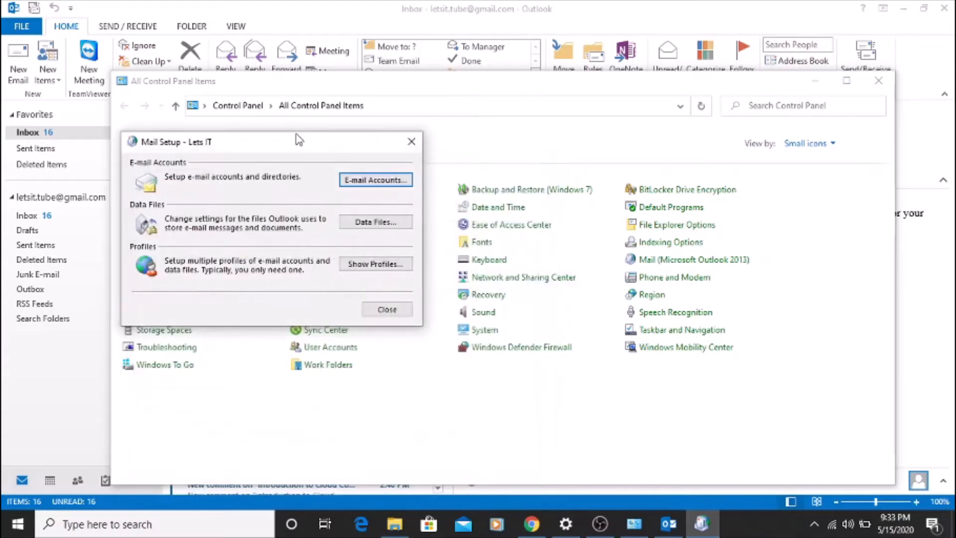
left_click(411, 142)
left_click(820, 87)
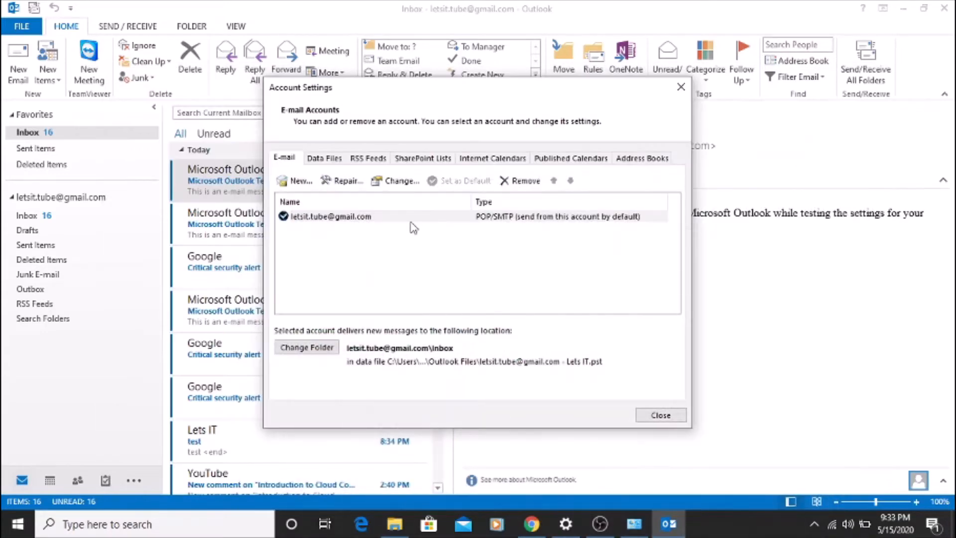
Add a new Outlook data file named "Test data file" and close Account Settings.
left_click(326, 160)
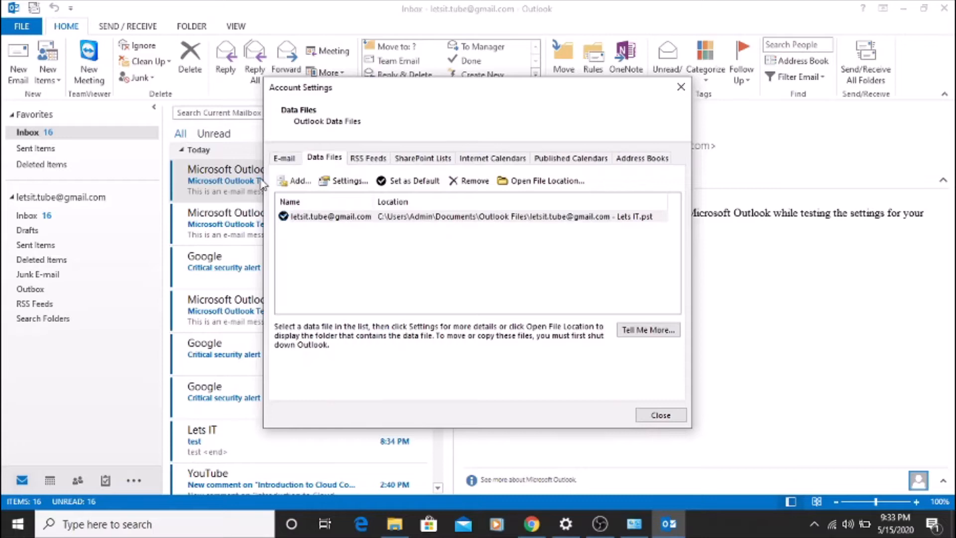
left_click(292, 179)
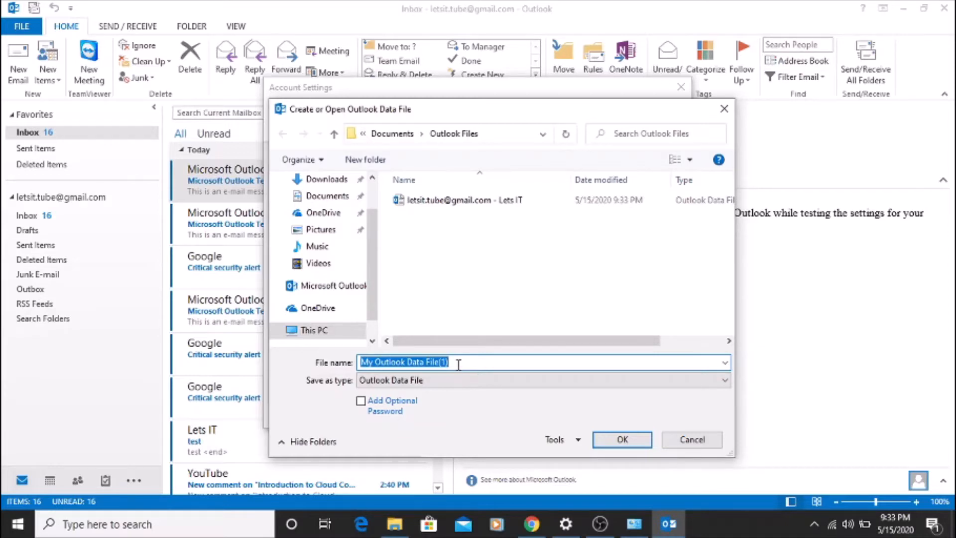
type("Test d")
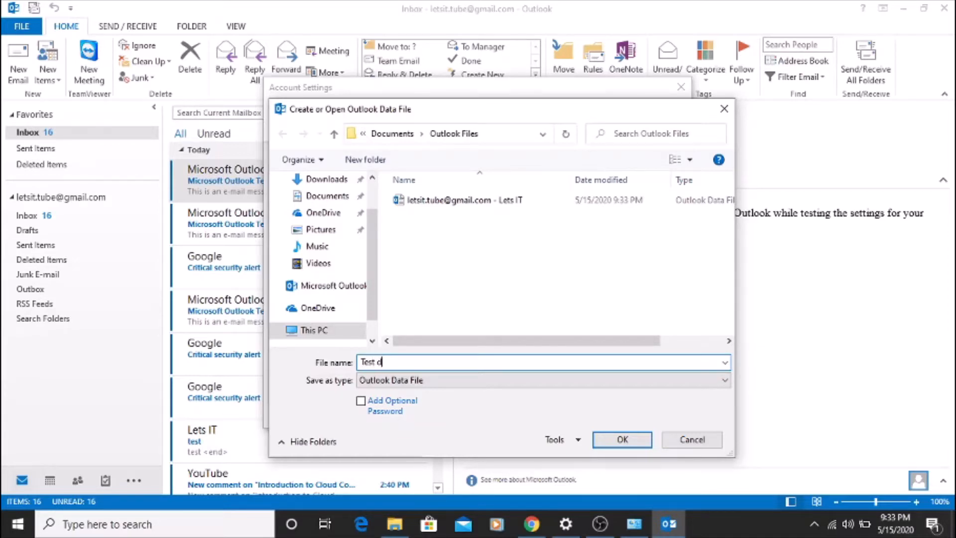
type("ata file")
left_click(624, 441)
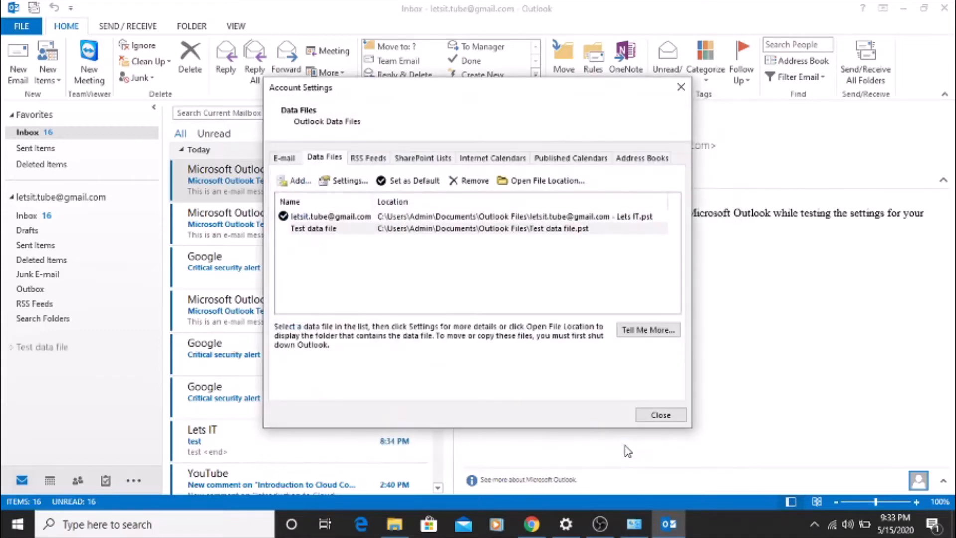
left_click(677, 415)
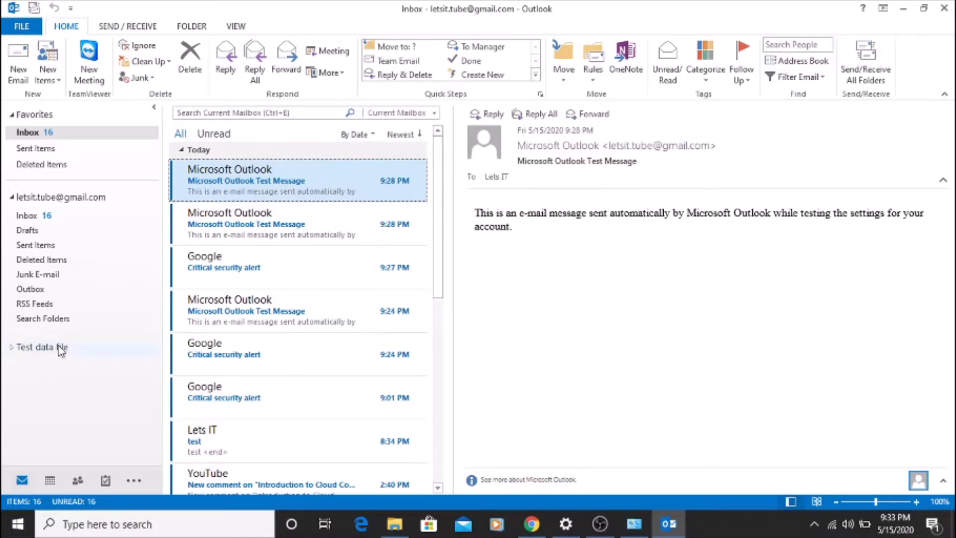
Create a folder named "google" in Test data file and move the 9:24 PM Google critical security alert into it.
left_click(11, 347)
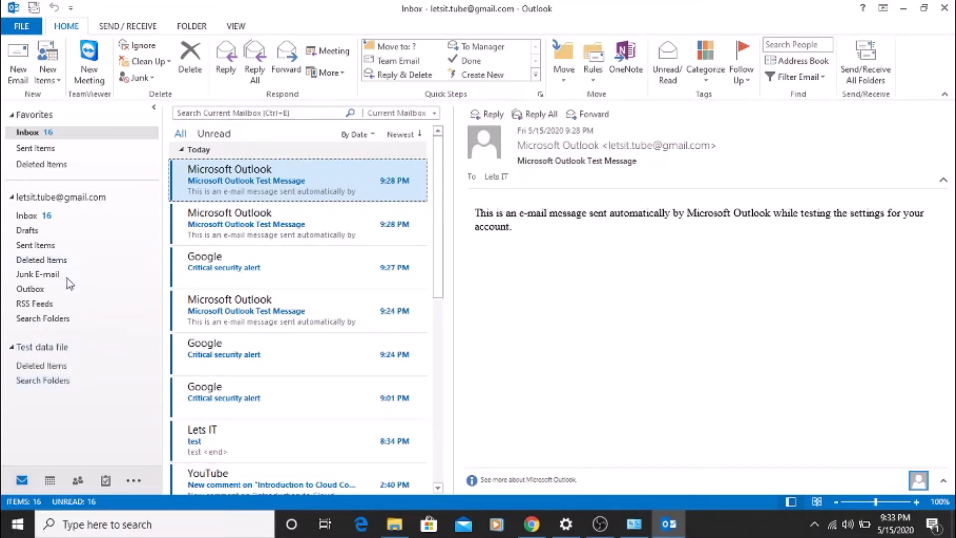
right_click(43, 347)
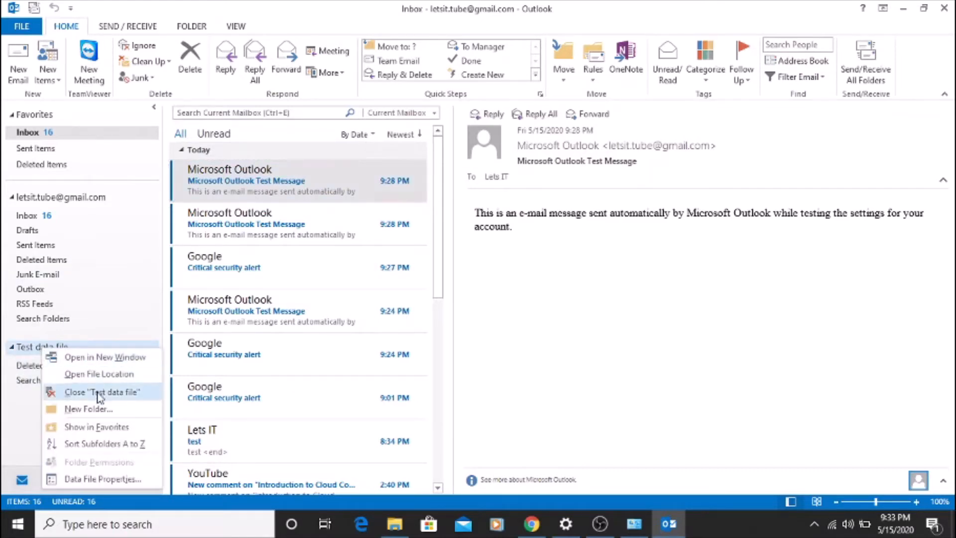
left_click(99, 410)
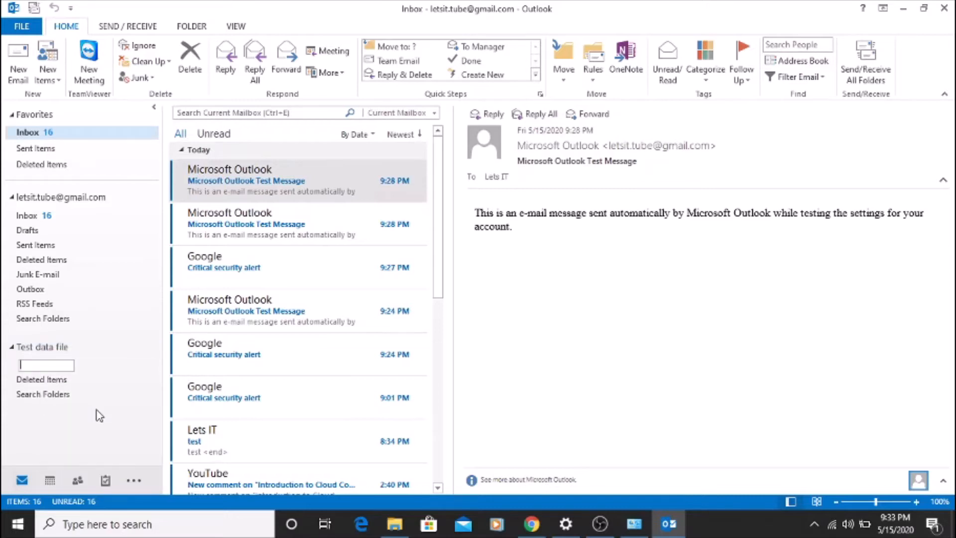
type("google")
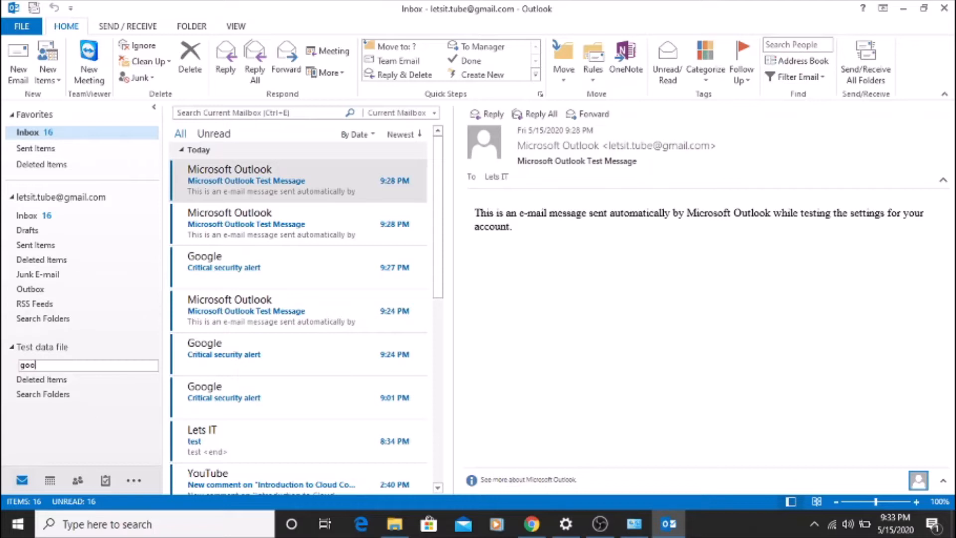
left_click(38, 427)
left_click_drag(209, 372, 72, 386)
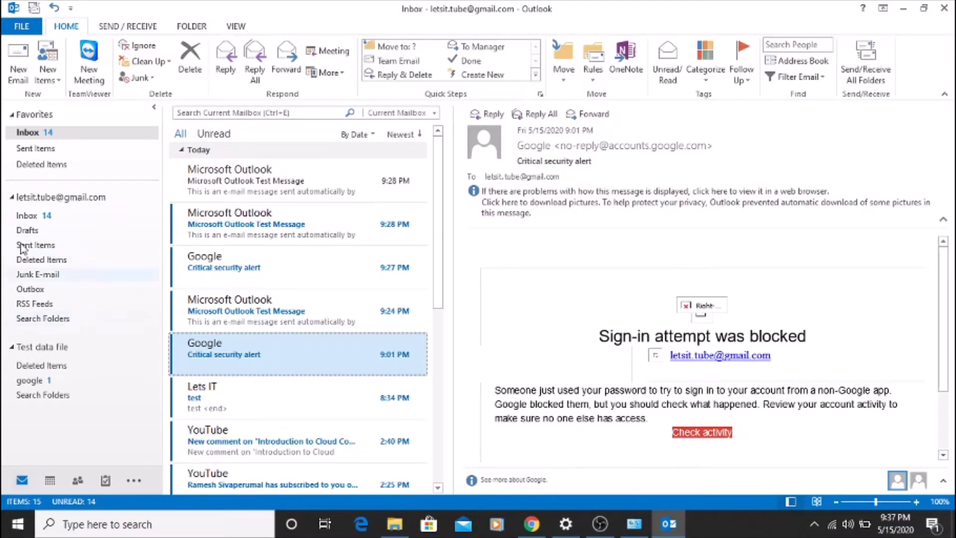
Open the AutoArchive settings in the account Inbox's properties.
right_click(38, 218)
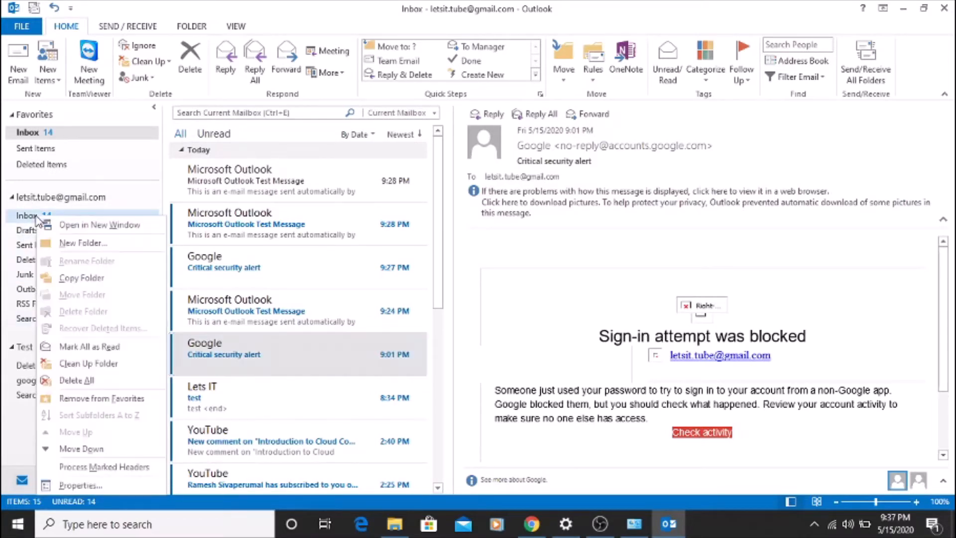
left_click(94, 485)
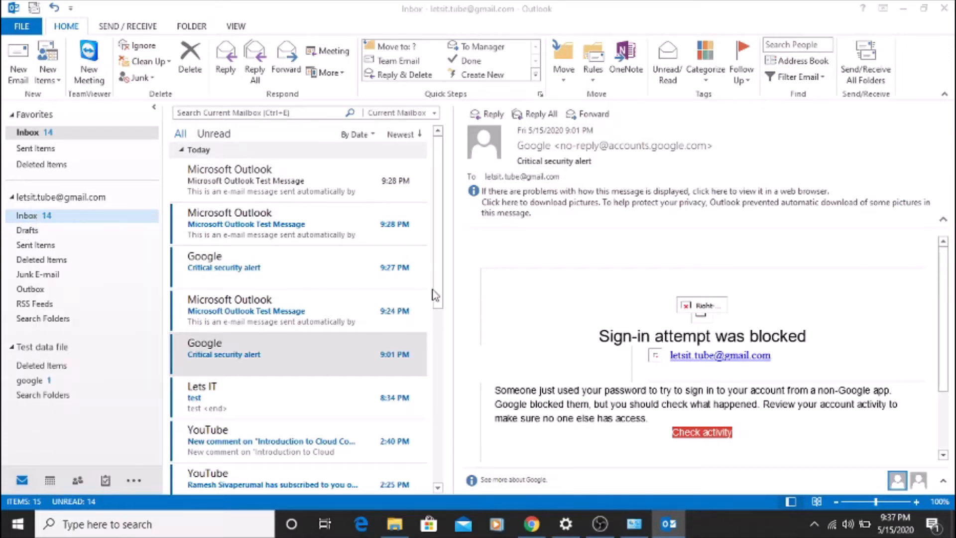
left_click(429, 120)
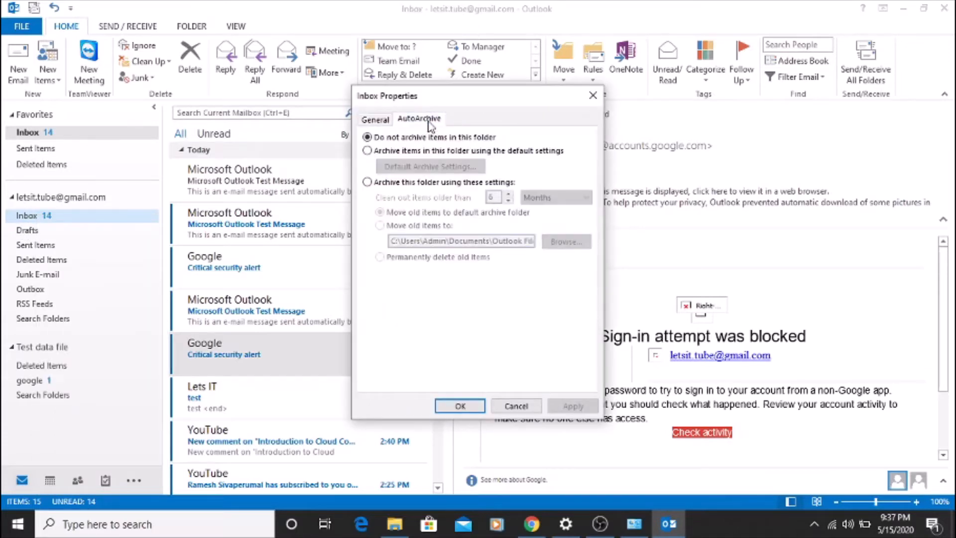
left_click(375, 151)
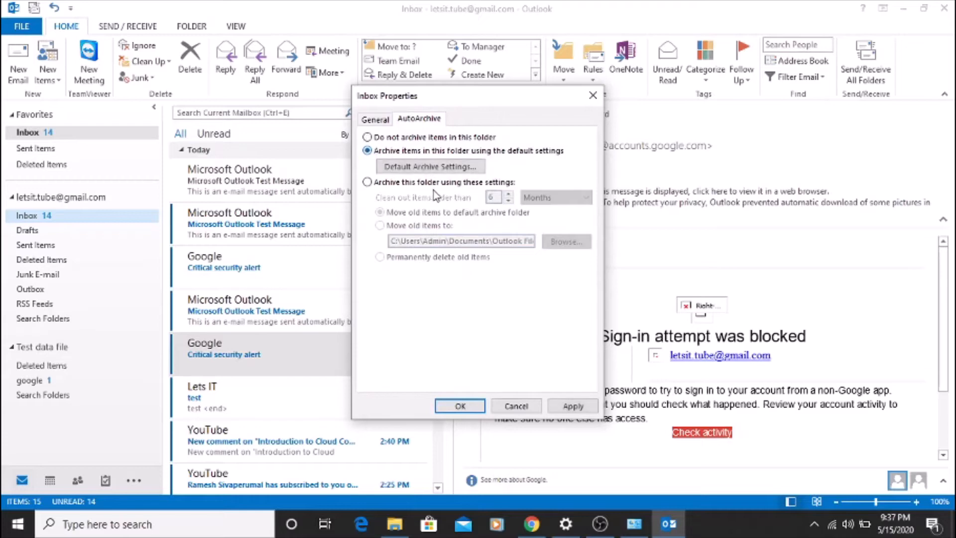
left_click(421, 167)
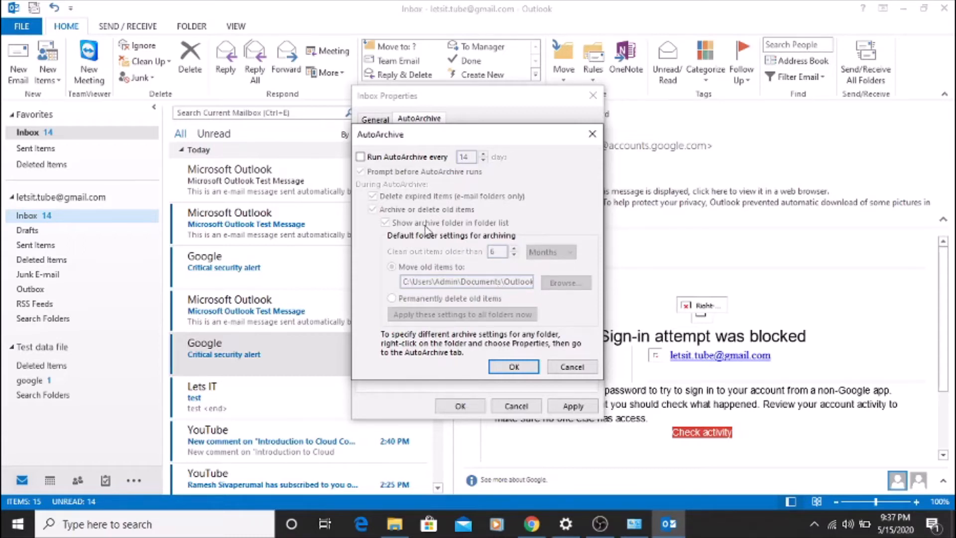
left_click(372, 160)
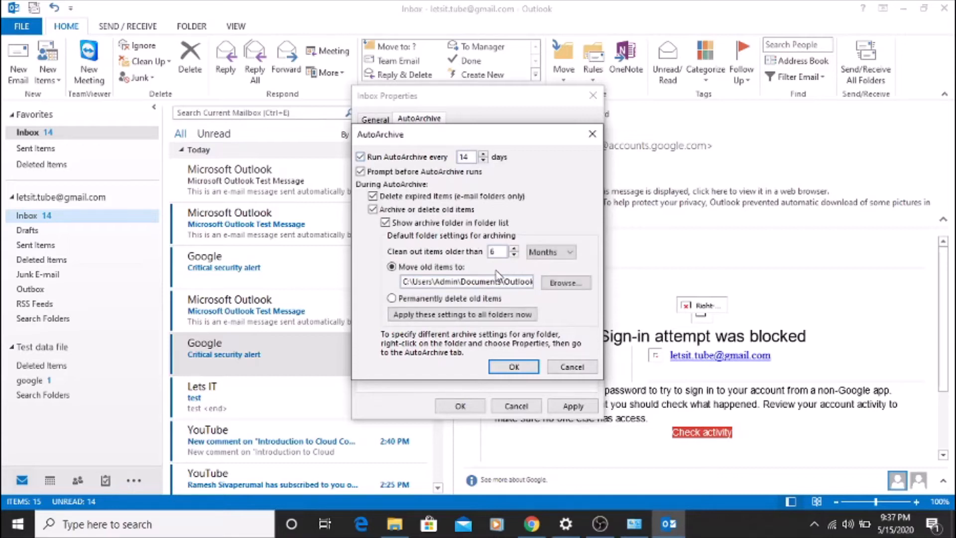
left_click_drag(516, 282, 585, 285)
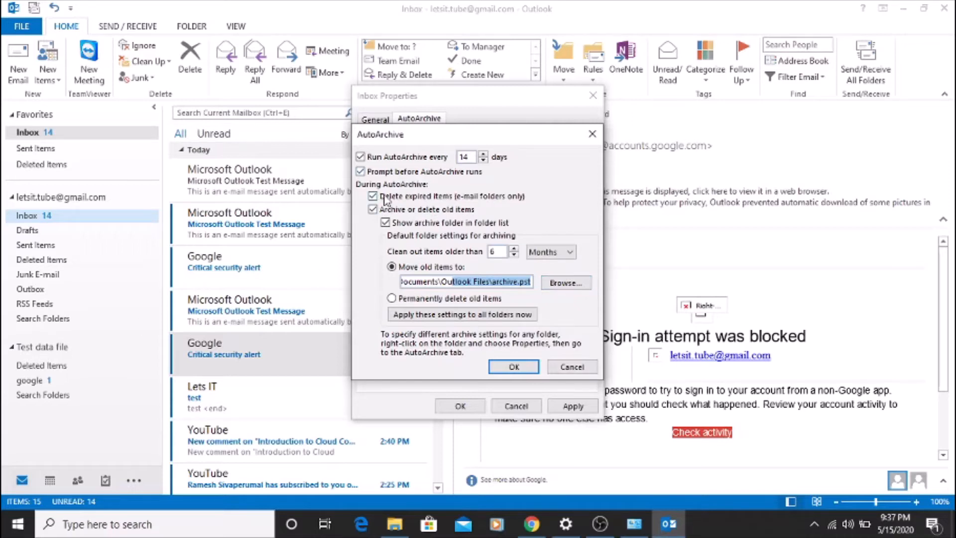
left_click(393, 158)
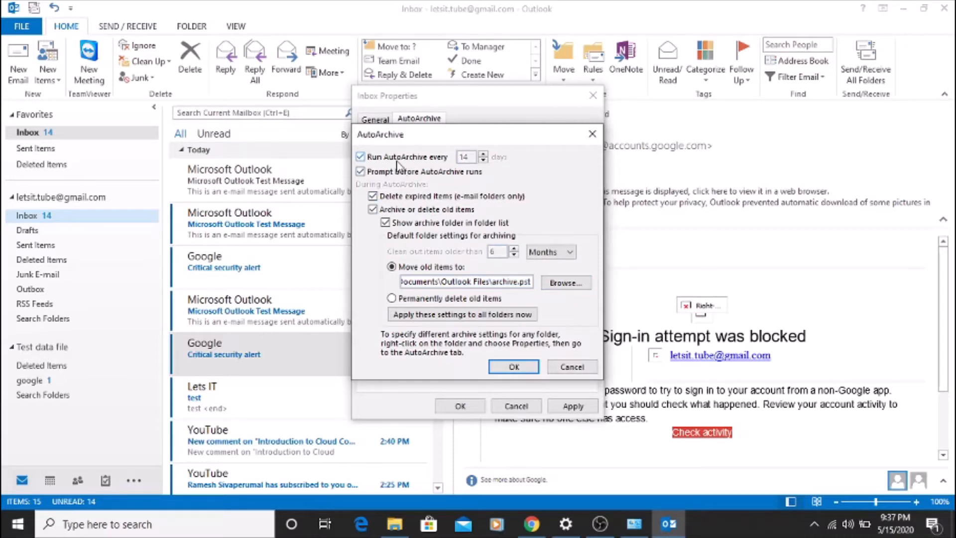
left_click(580, 371)
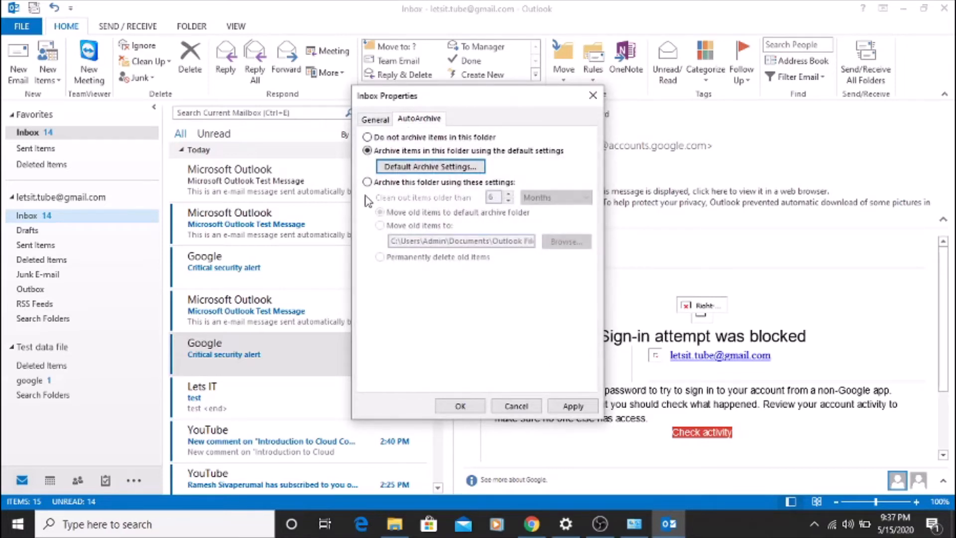
Set the Inbox to archive with its own settings, moving items older than 1 month to a specified file, and accept the global AutoArchive options.
left_click(398, 184)
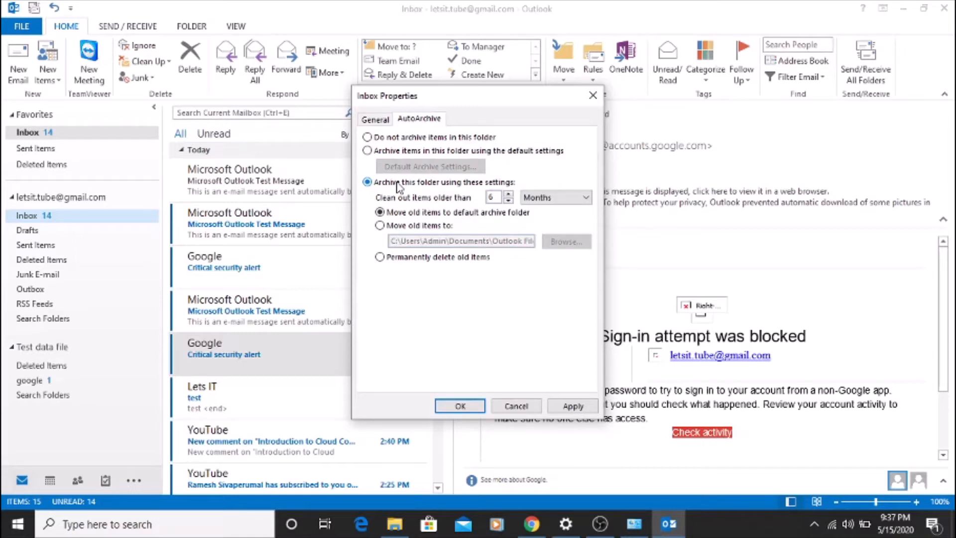
double_click(491, 197)
left_click(414, 226)
left_click(569, 241)
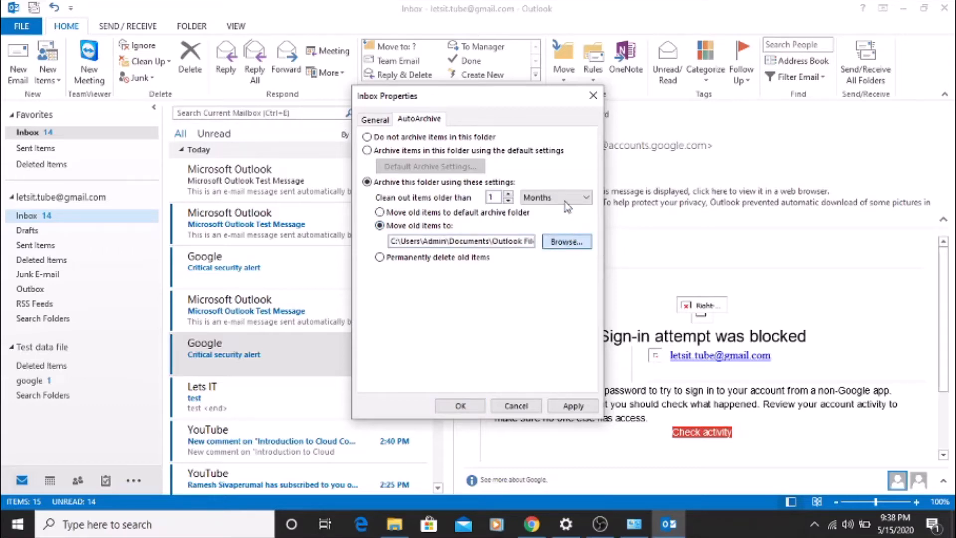
double_click(515, 225)
left_click(575, 408)
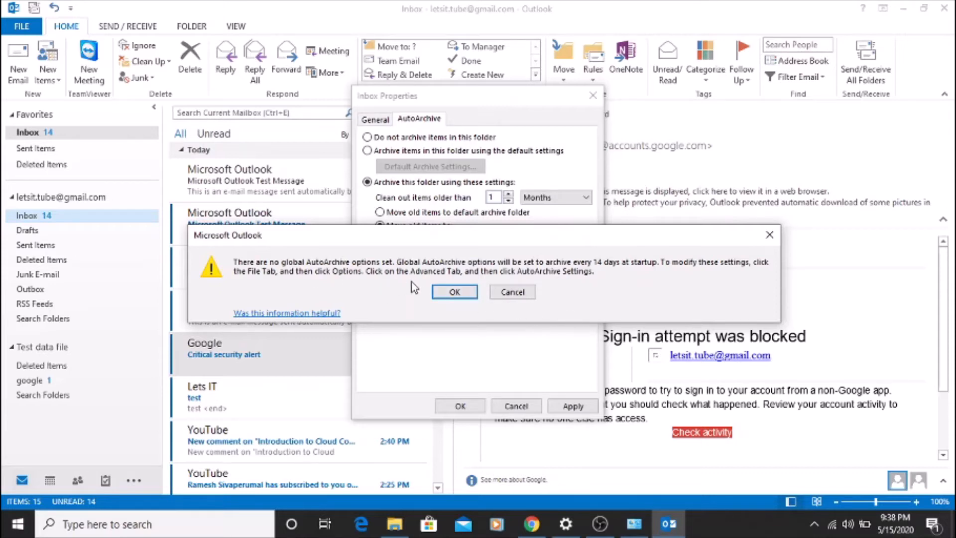
left_click(474, 297)
left_click(451, 407)
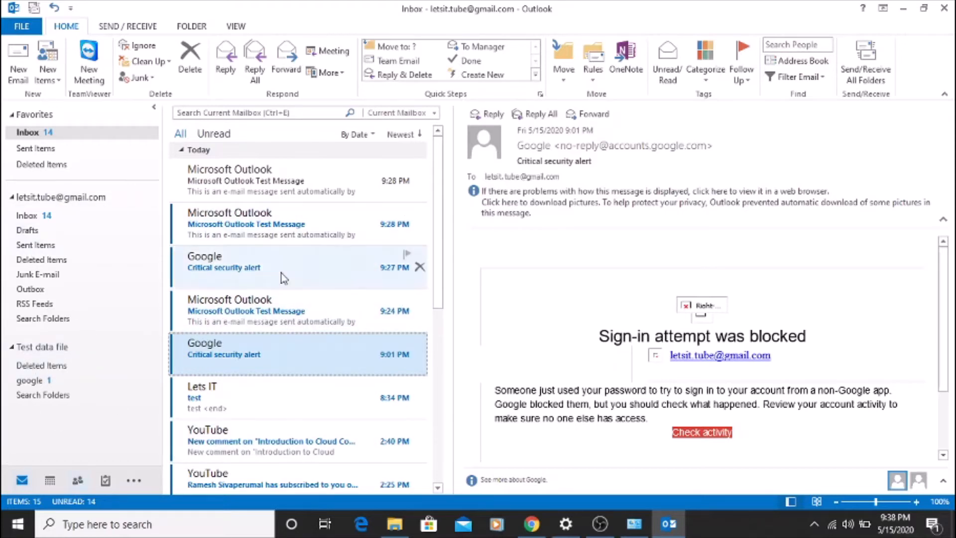
left_click(21, 28)
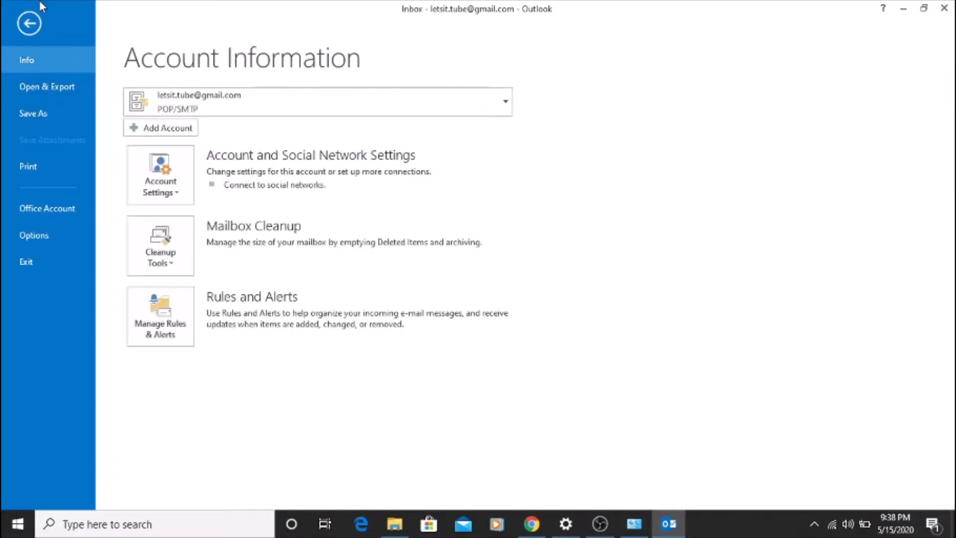
left_click(28, 23)
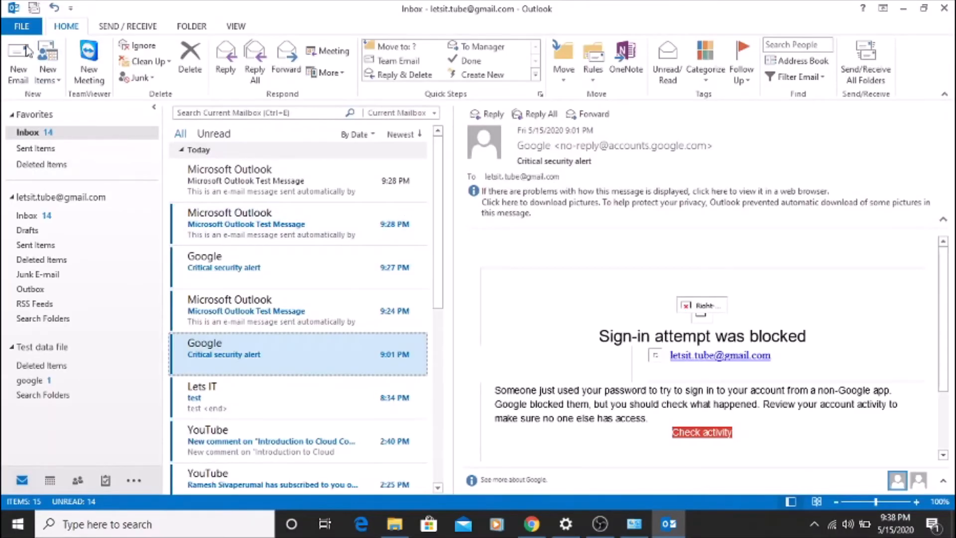
Start a manual archive of all folders according to their AutoArchive settings and return to the mailbox.
left_click(21, 27)
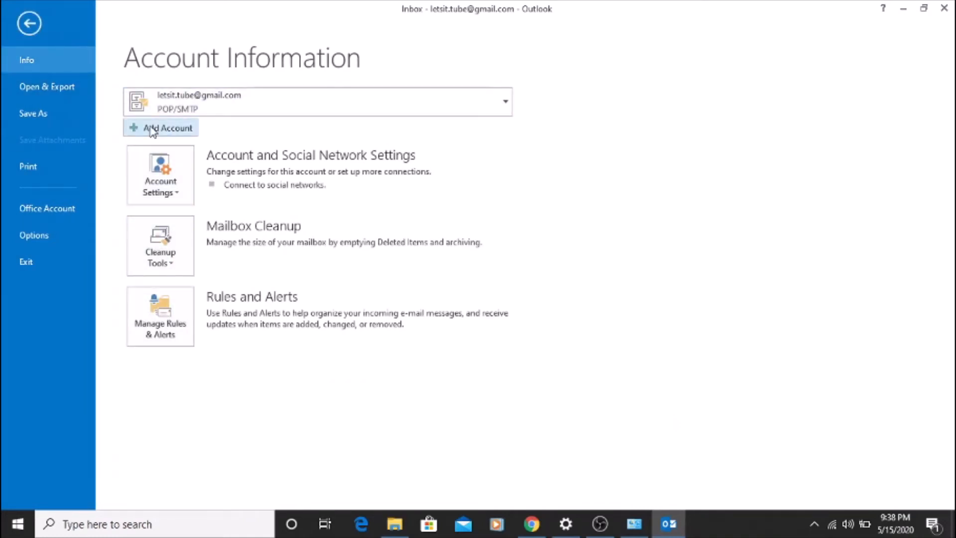
left_click(31, 25)
left_click(16, 25)
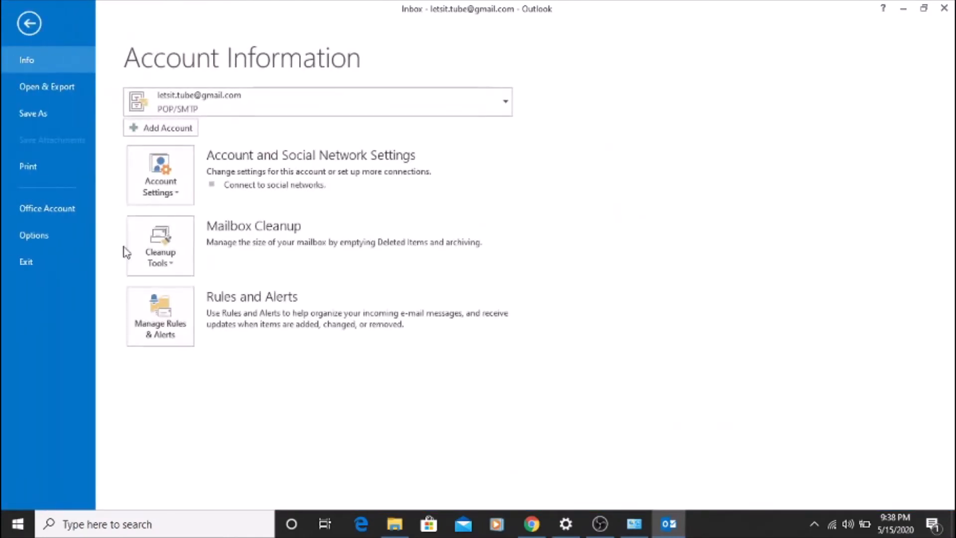
left_click(161, 254)
left_click(179, 379)
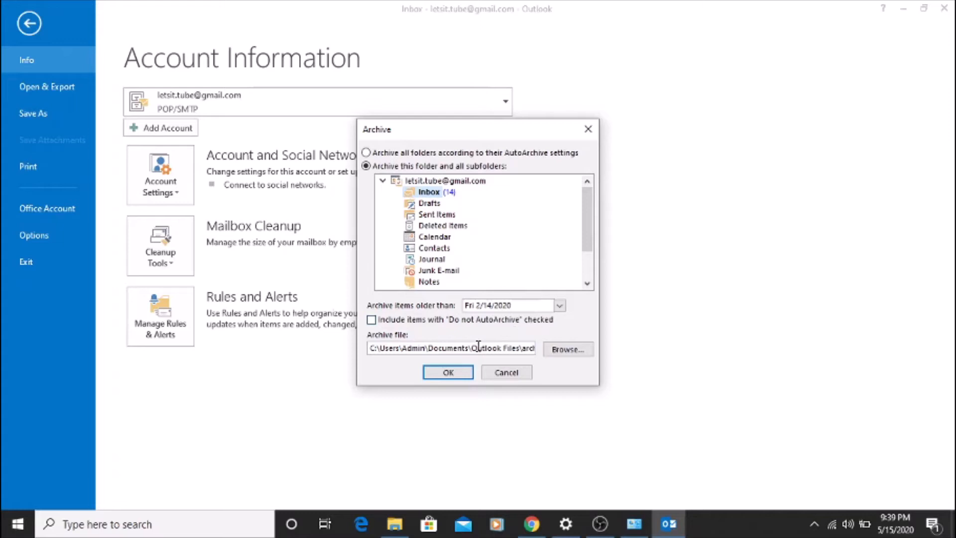
left_click_drag(402, 349, 562, 348)
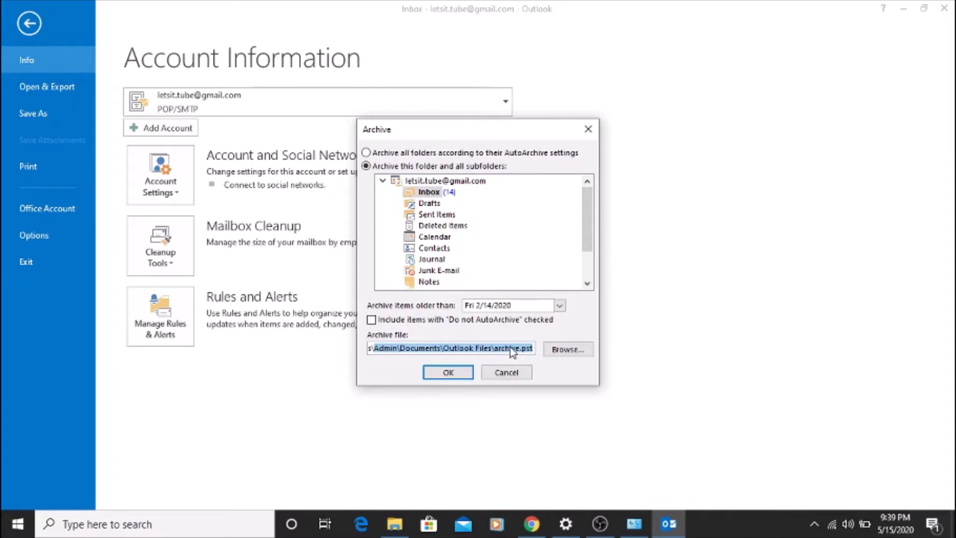
left_click(399, 154)
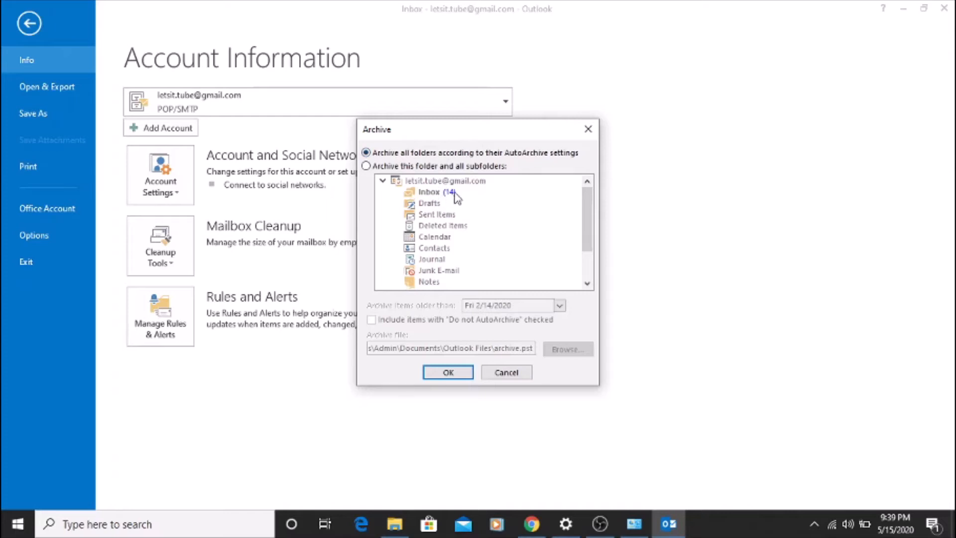
left_click(448, 373)
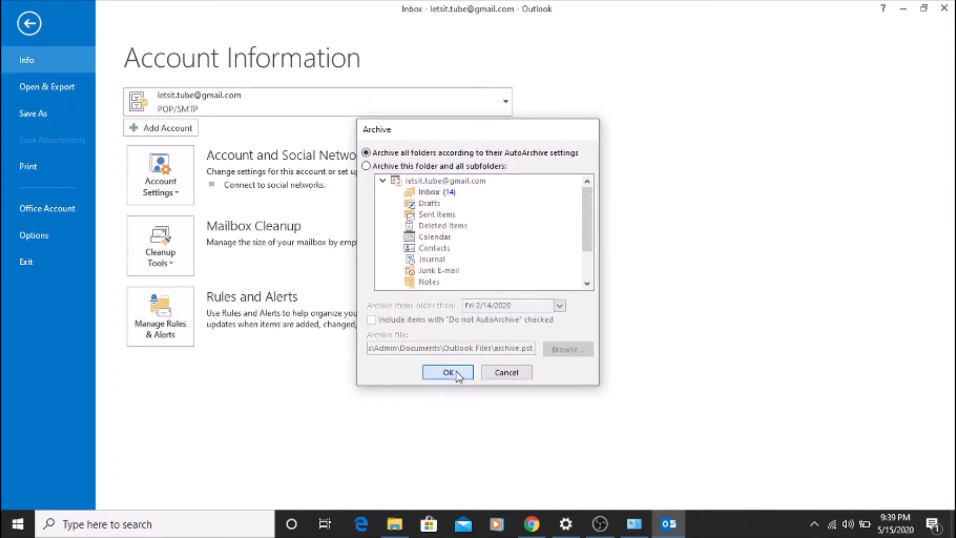
left_click(28, 23)
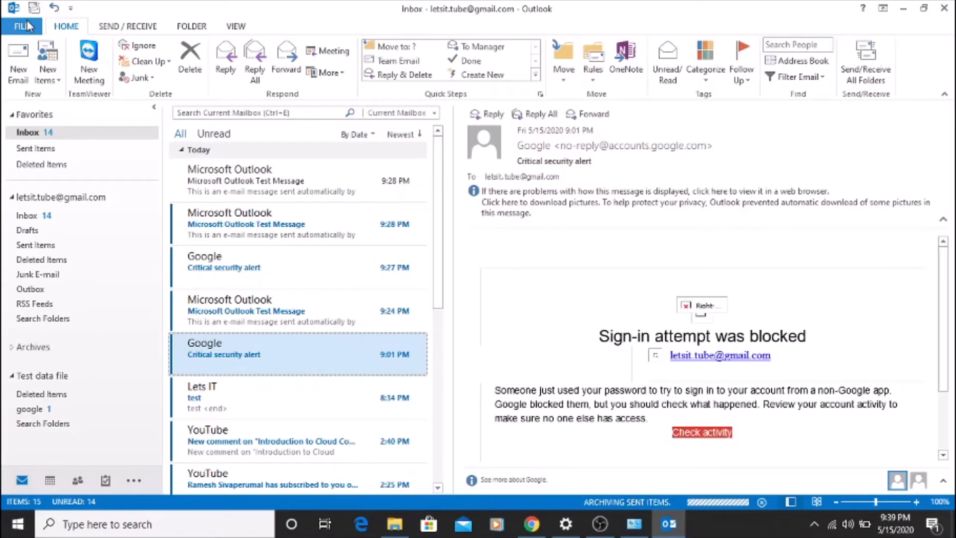
Examine the folders under Archives and the Inbox of Test data file, and return to the account's Inbox.
left_click(12, 348)
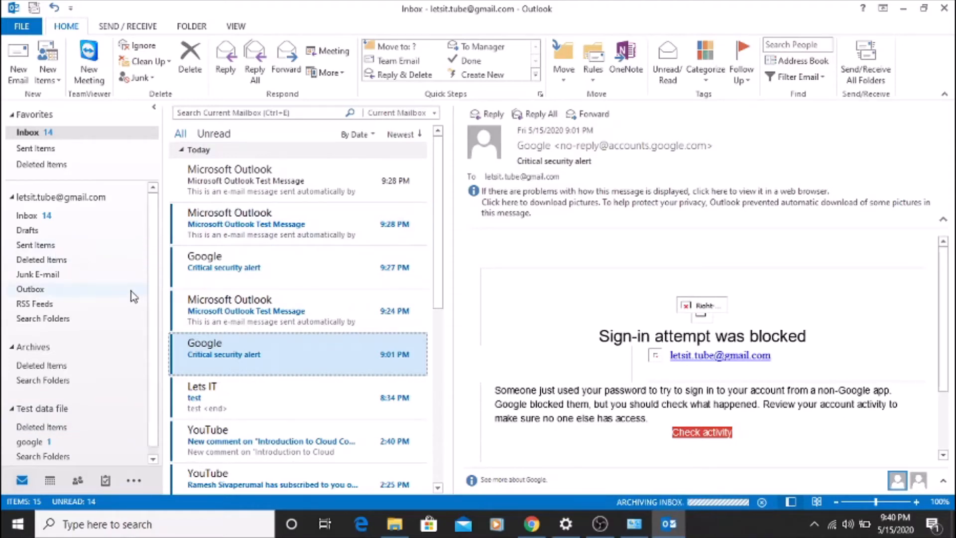
scroll(105, 355, "down", 1)
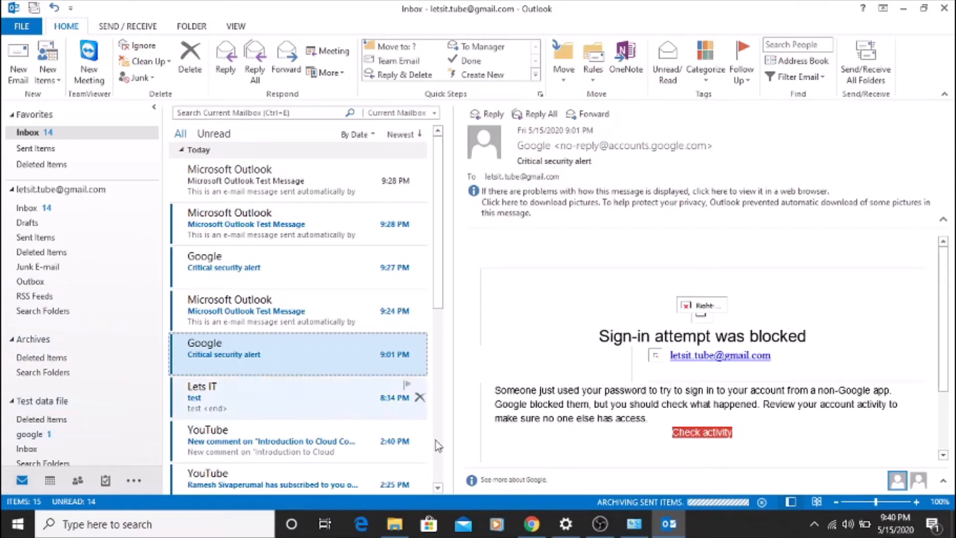
left_click(44, 448)
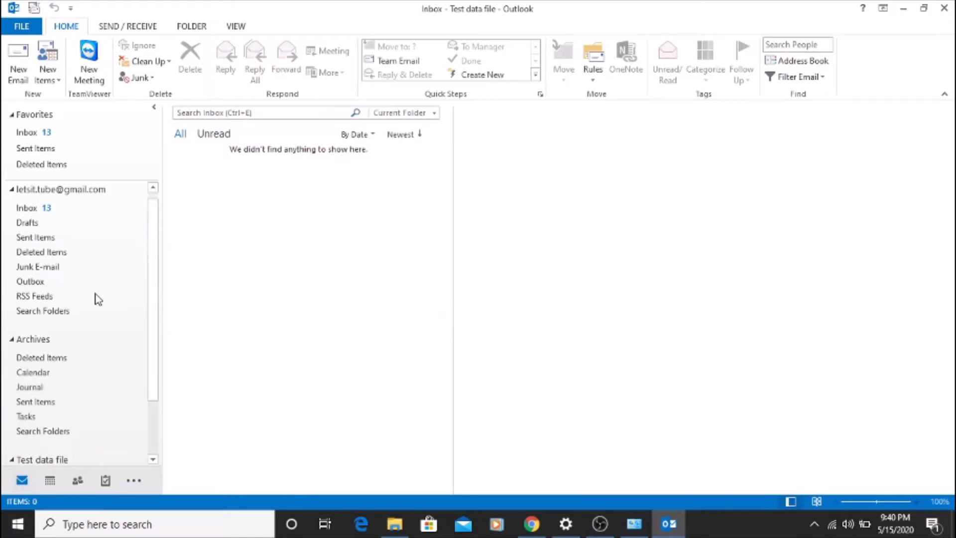
scroll(94, 304, "down", 3)
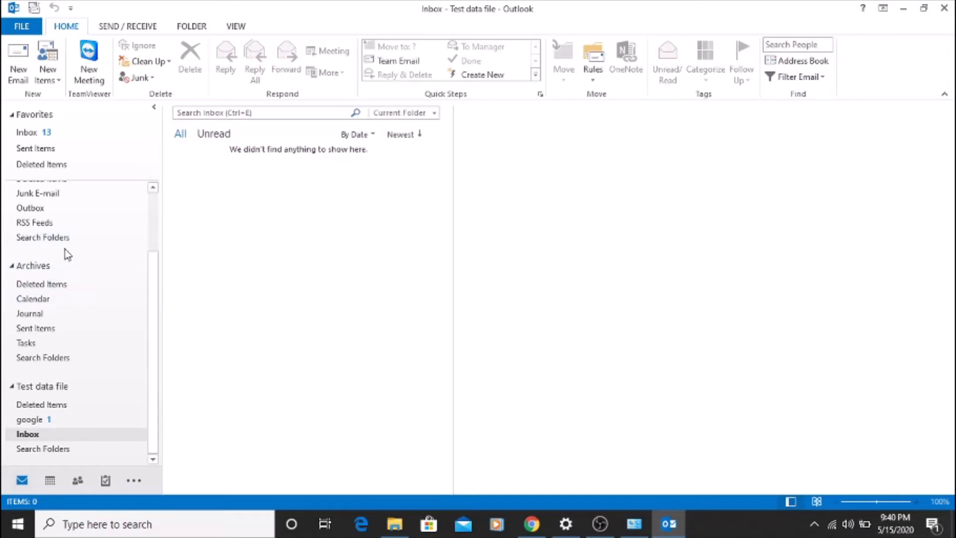
scroll(63, 251, "up", 2)
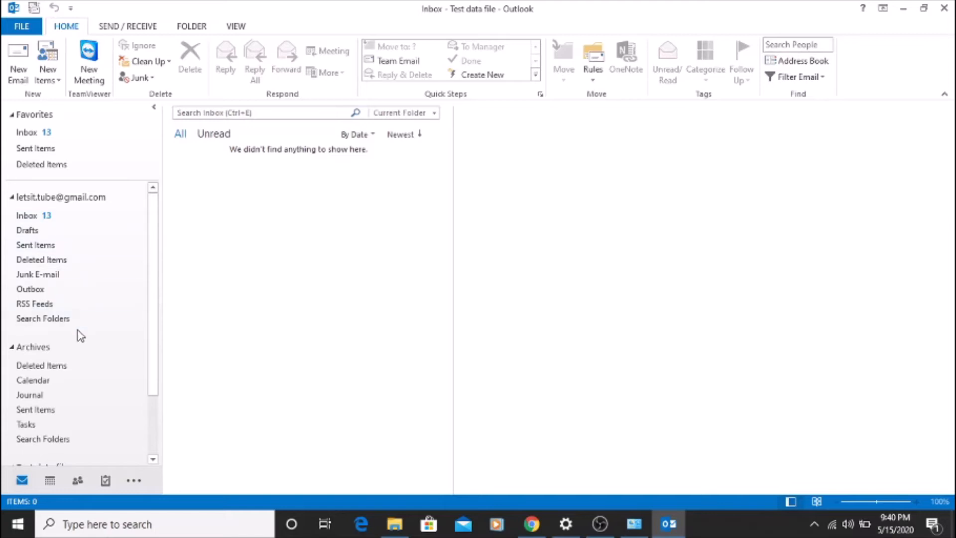
scroll(65, 358, "down", 2)
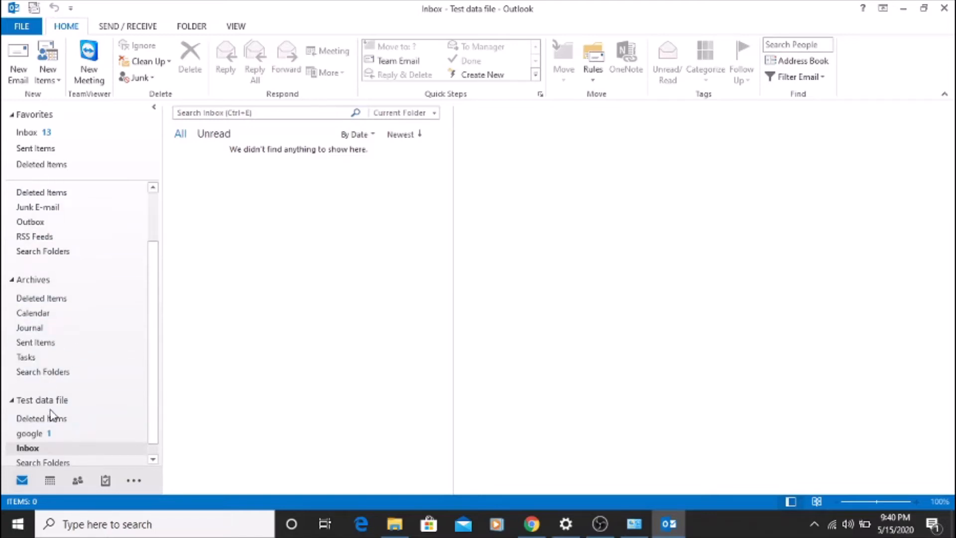
scroll(87, 388, "up", 2)
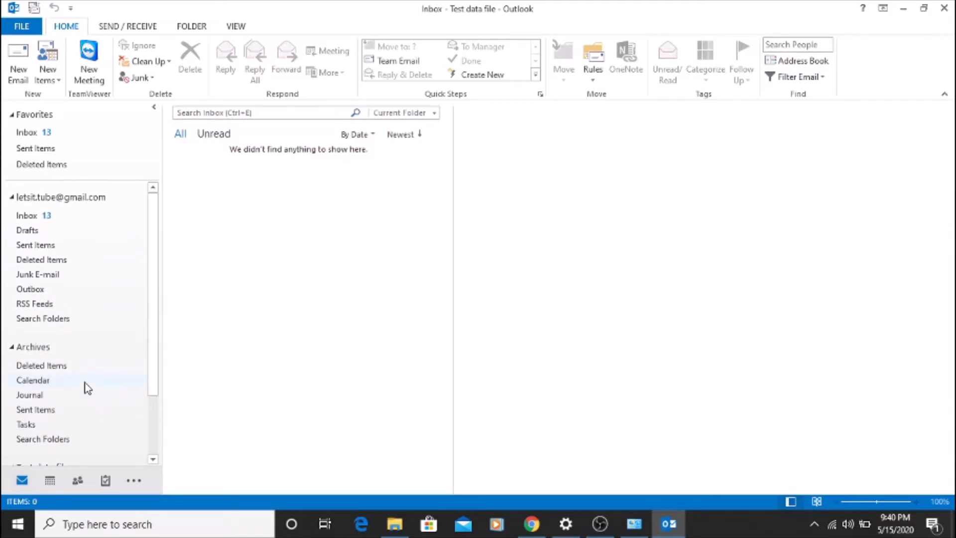
left_click(33, 215)
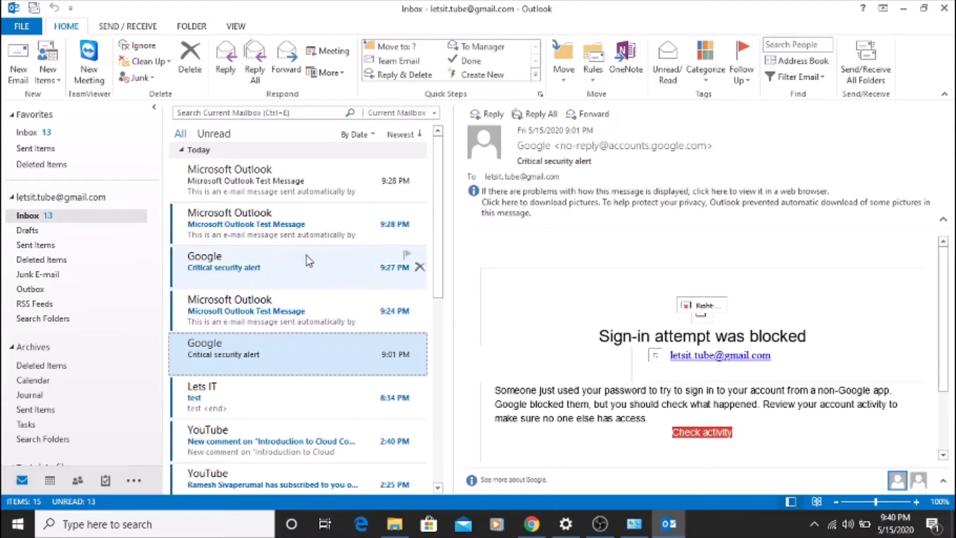
Open the file location of Test data file from the data files list in Account Settings.
left_click(16, 30)
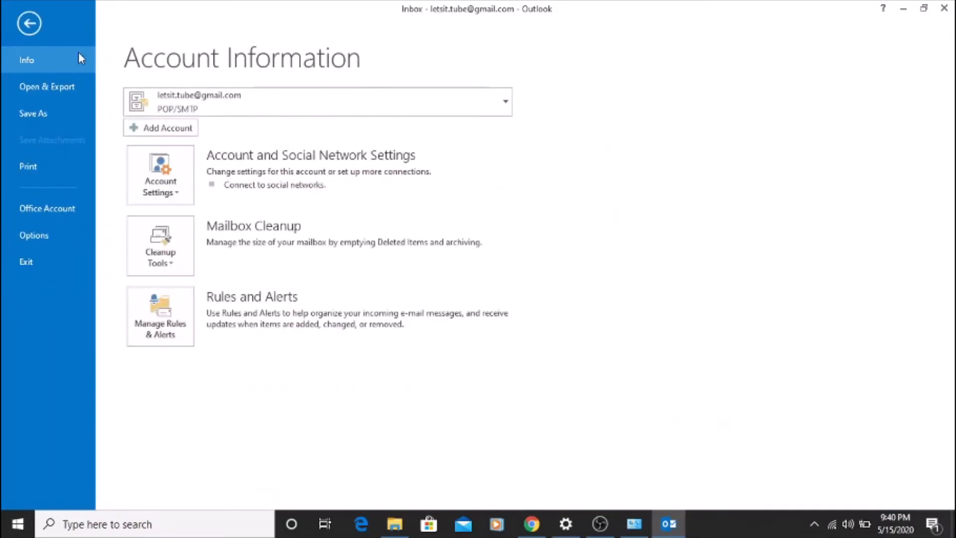
left_click(171, 194)
left_click(204, 232)
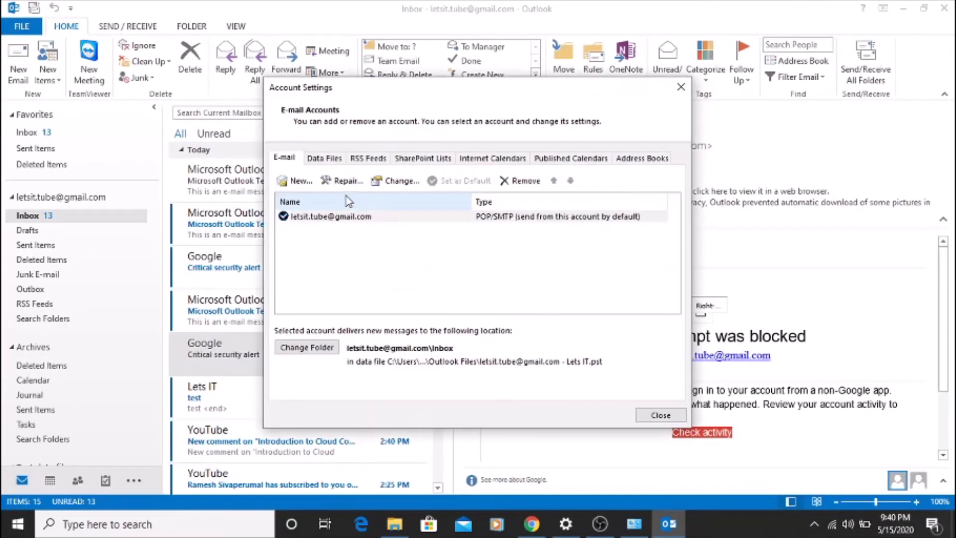
left_click(326, 159)
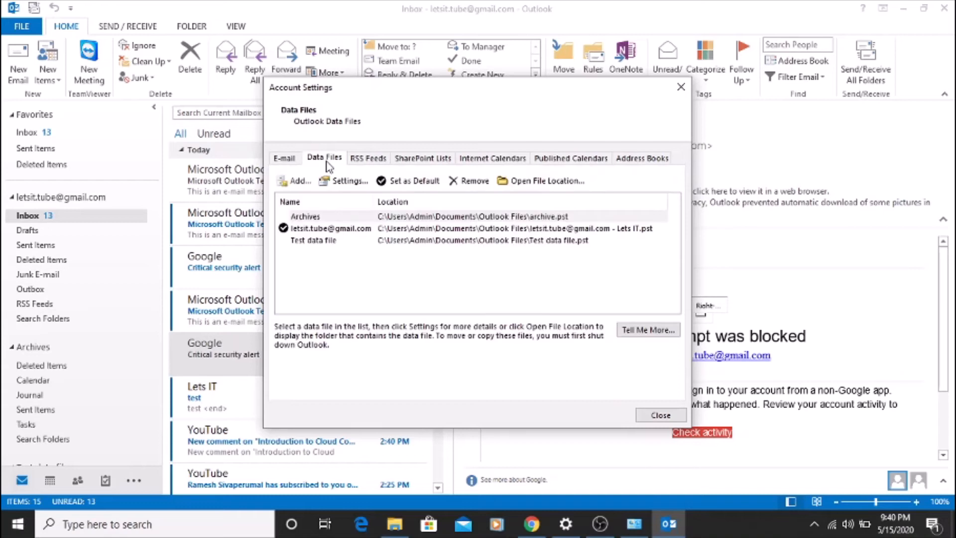
left_click(312, 243)
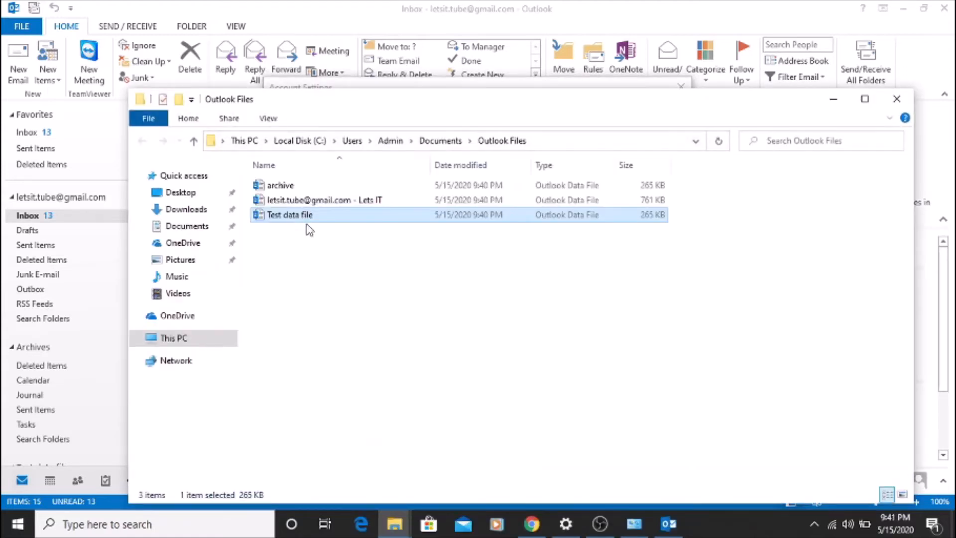
Examine the archive, account and Test data file entries in the Outlook Files folder, and close the folder and Account Settings.
left_click(316, 200)
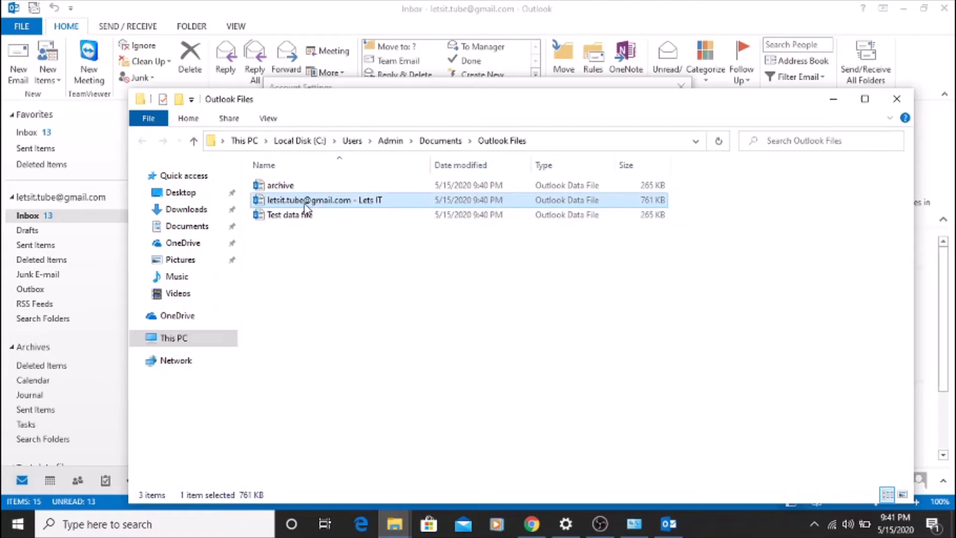
left_click(297, 221)
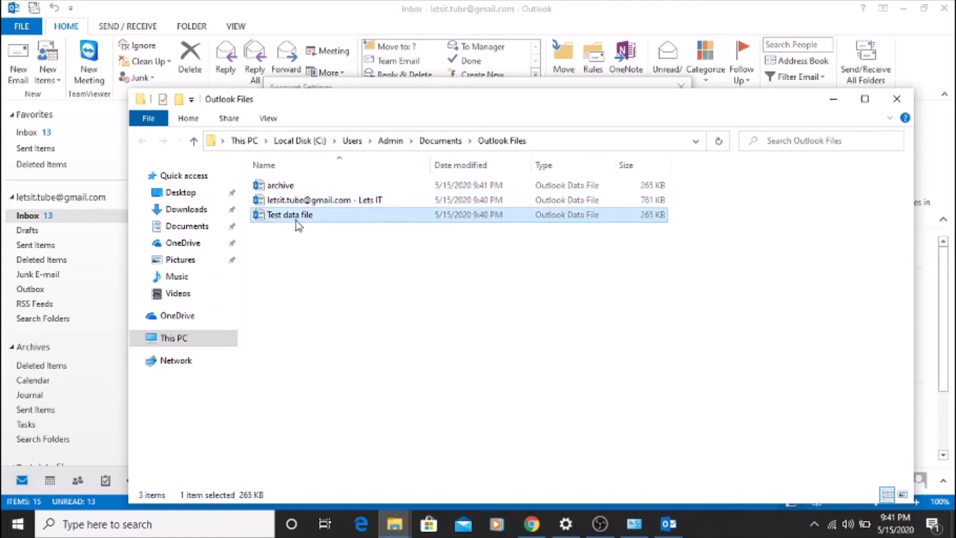
left_click(285, 185)
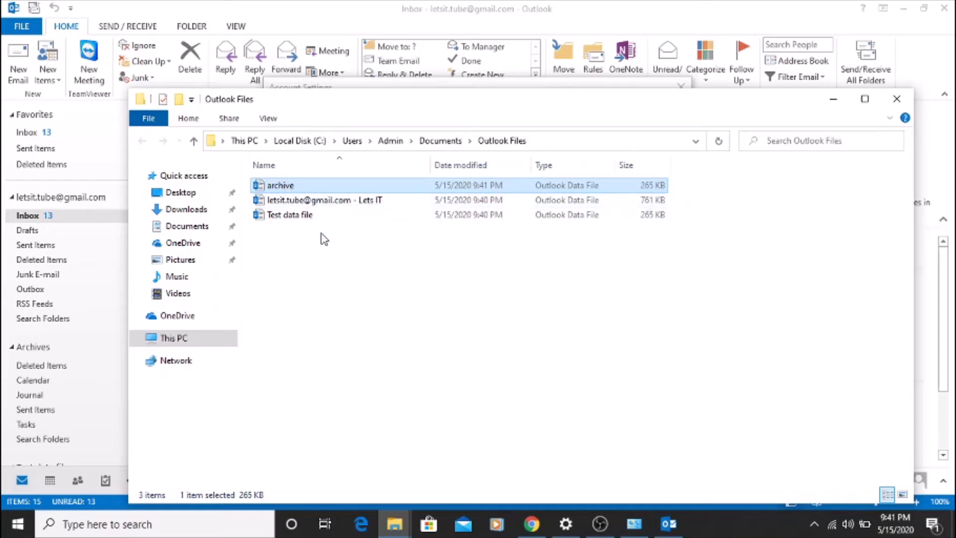
left_click(294, 215)
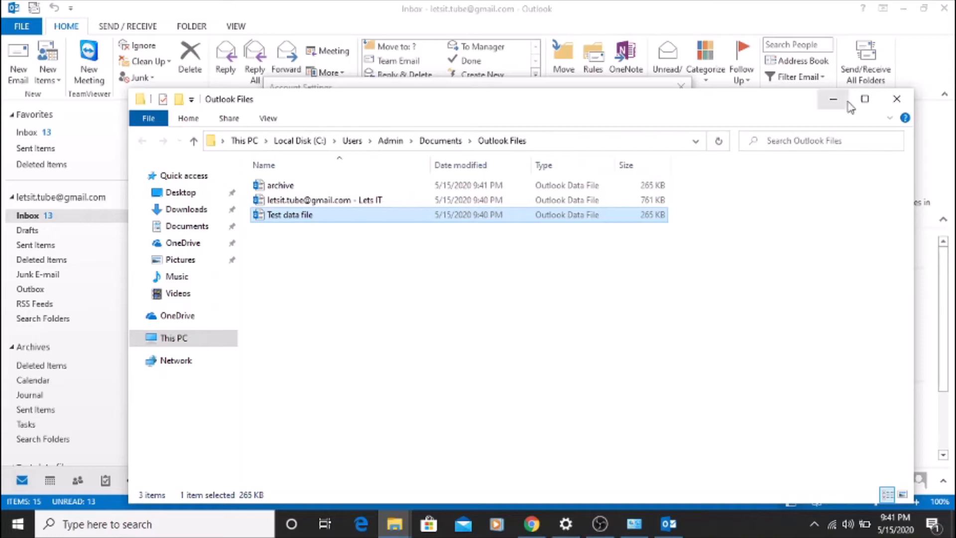
left_click(897, 99)
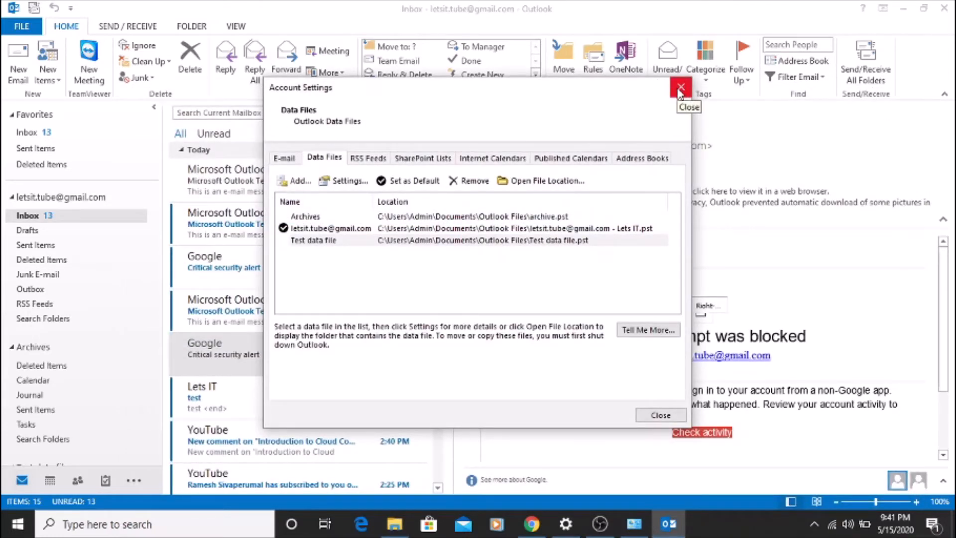
left_click(681, 89)
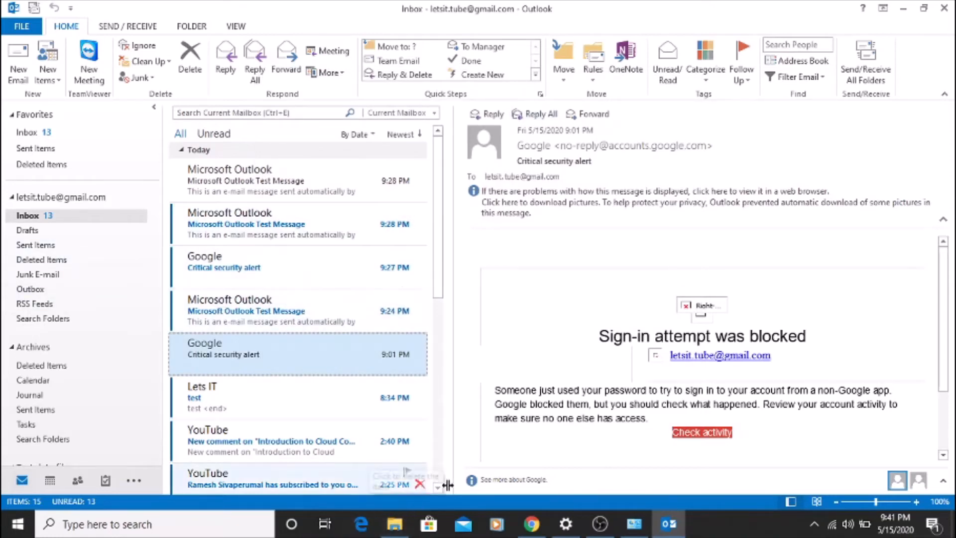
Switch to Chrome, close the Google Account security page and show the second Gmail account's inbox.
left_click(532, 524)
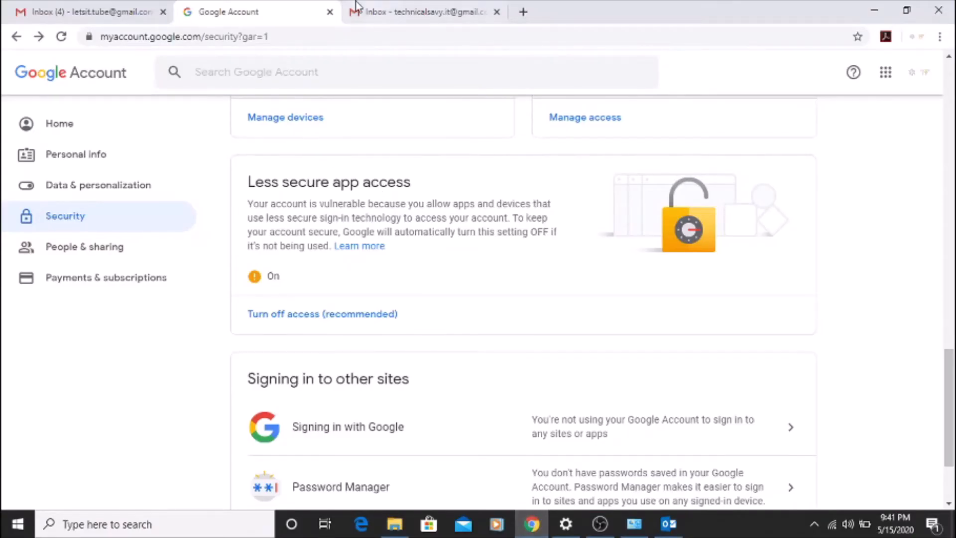
left_click(329, 12)
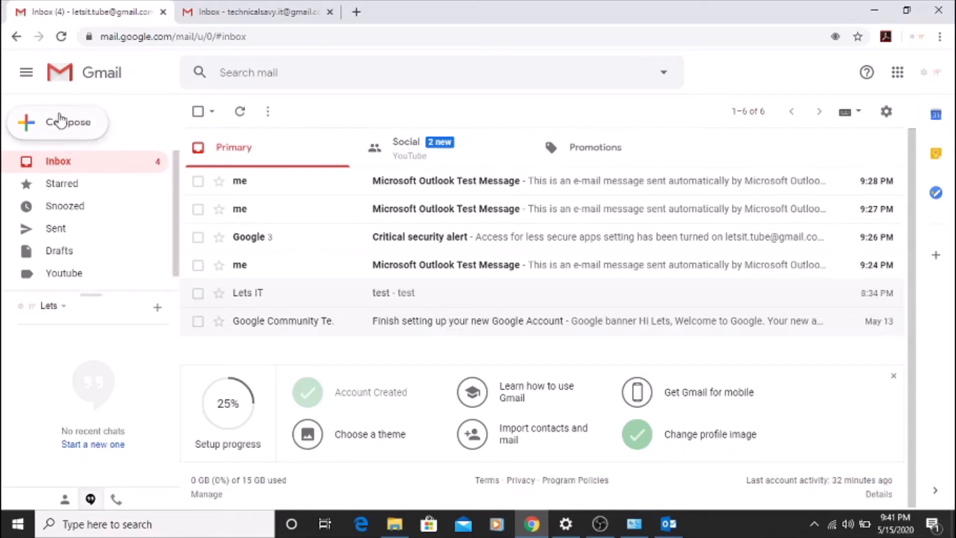
left_click(259, 12)
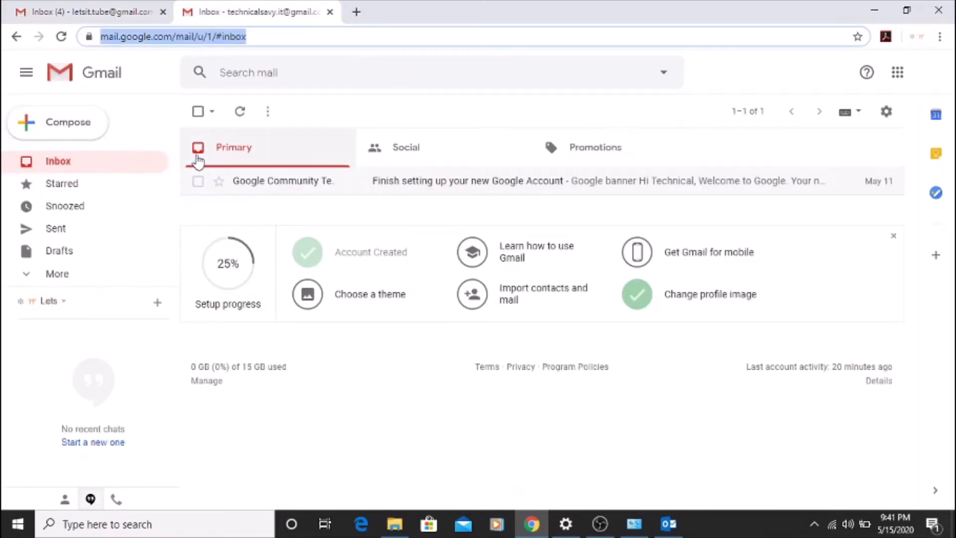
Send a new email with the subject "test" and a short test body to the suggested Gmail contact.
left_click(113, 124)
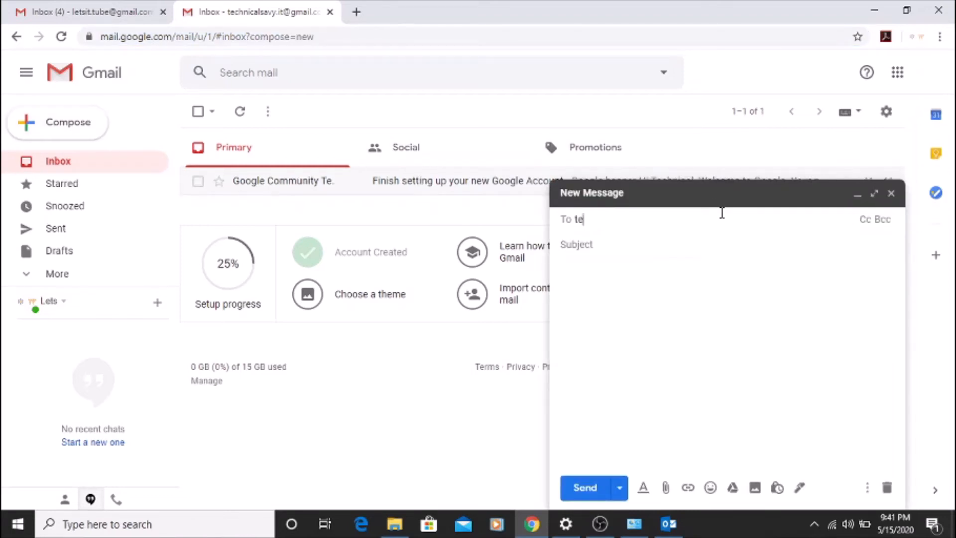
type("le")
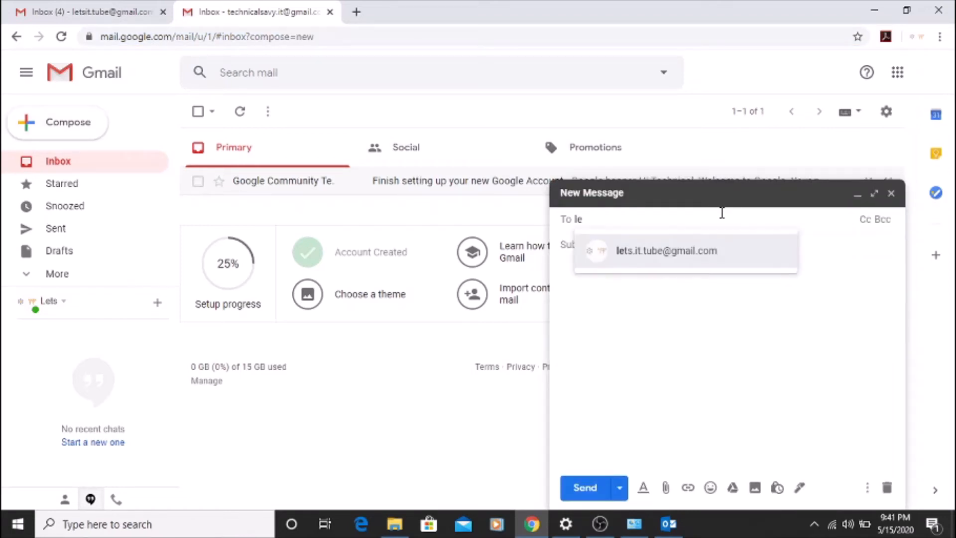
left_click(696, 257)
left_click(664, 250)
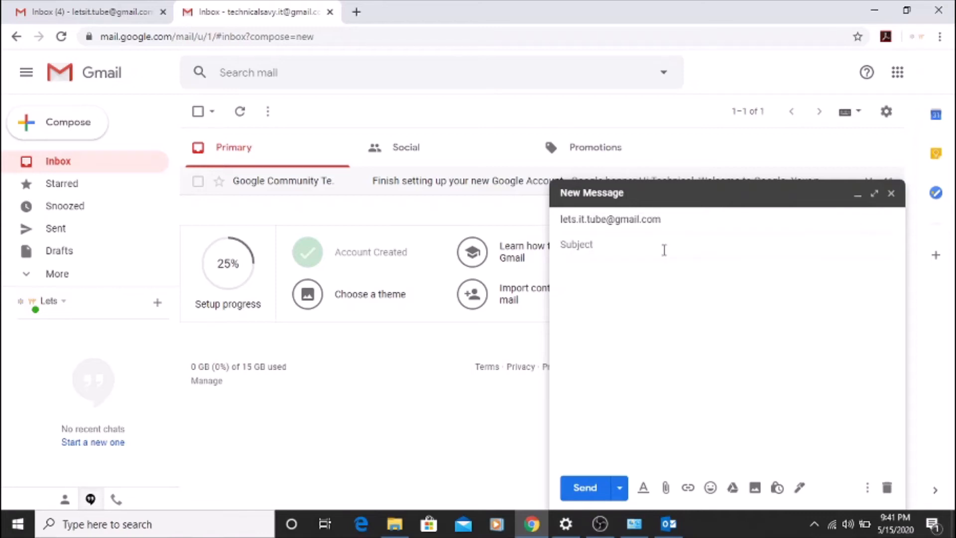
type("test")
key("Tab")
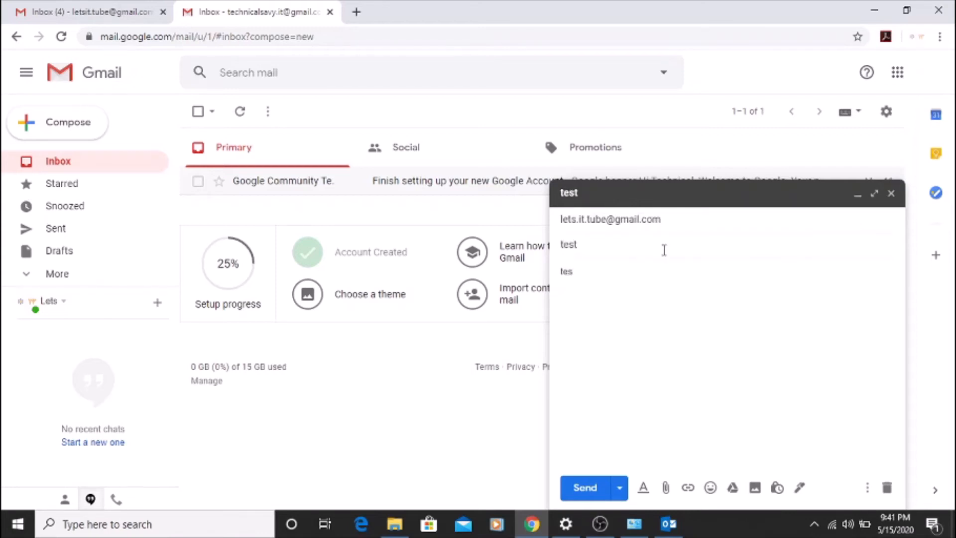
left_click(586, 490)
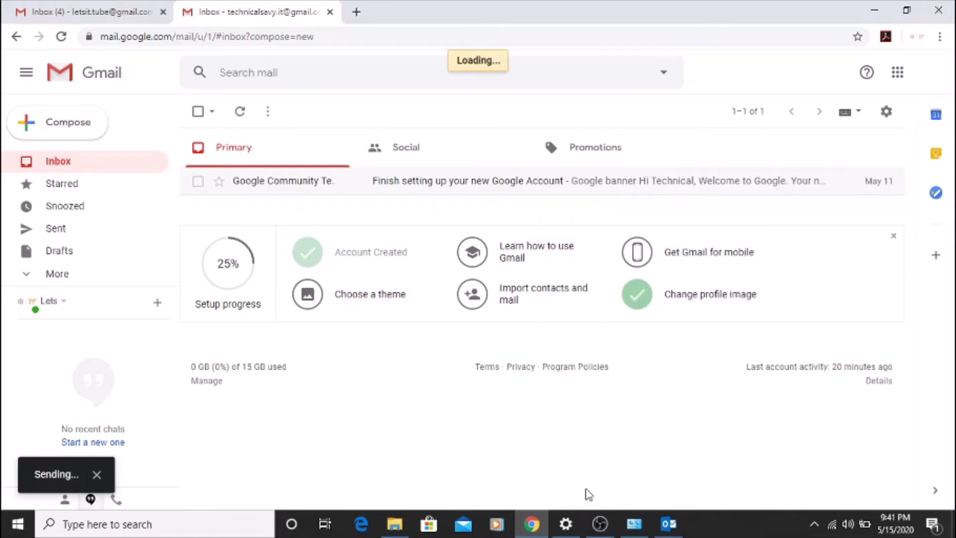
Switch to Outlook and update the Inbox folder to fetch newly received mail.
left_click(669, 524)
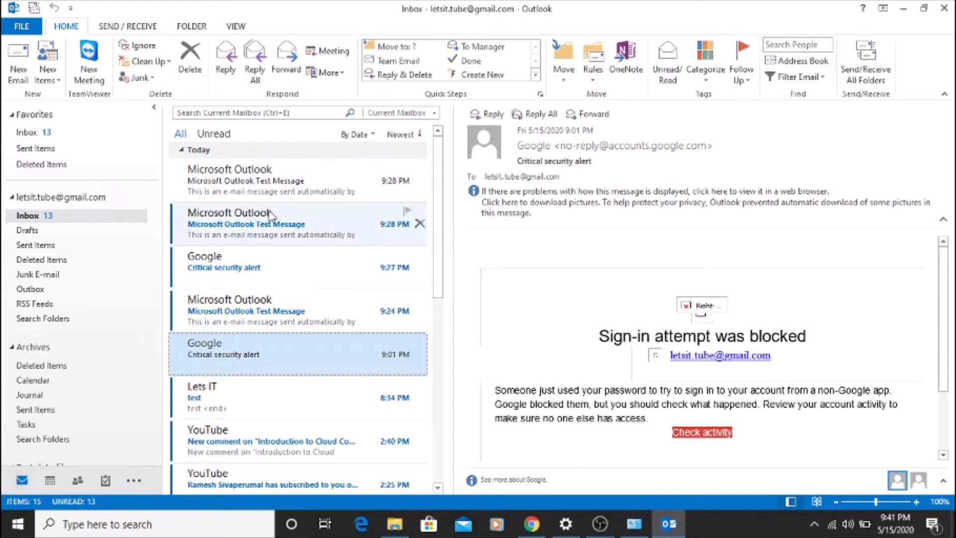
left_click(128, 26)
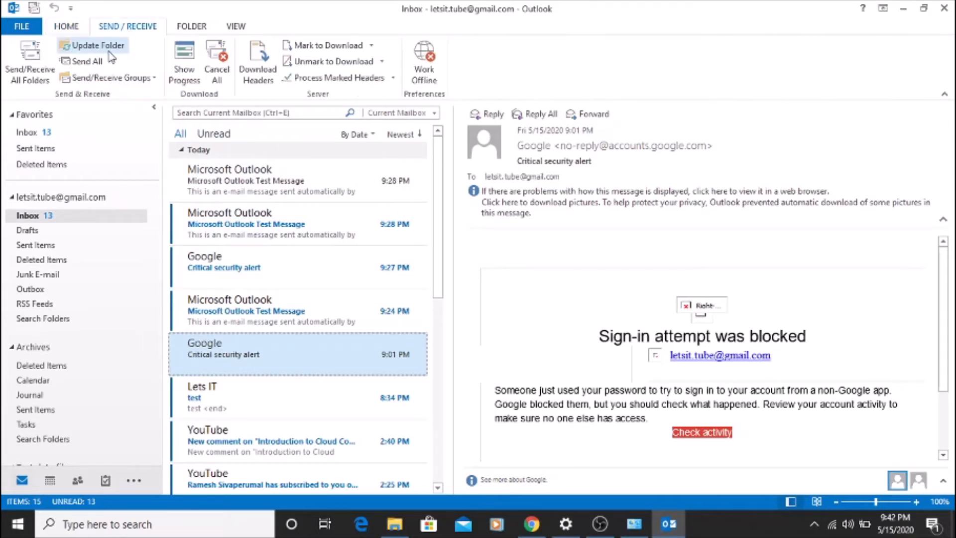
left_click(106, 50)
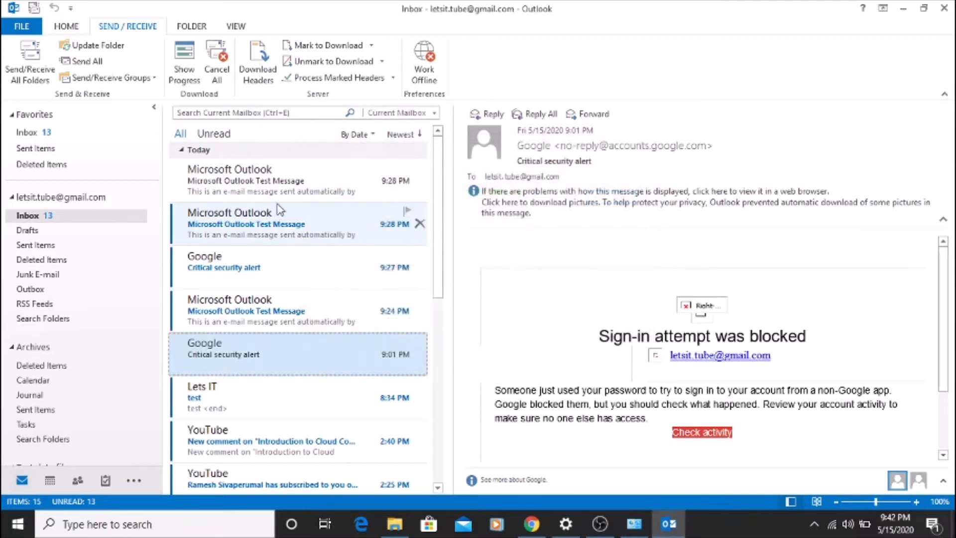
left_click(104, 48)
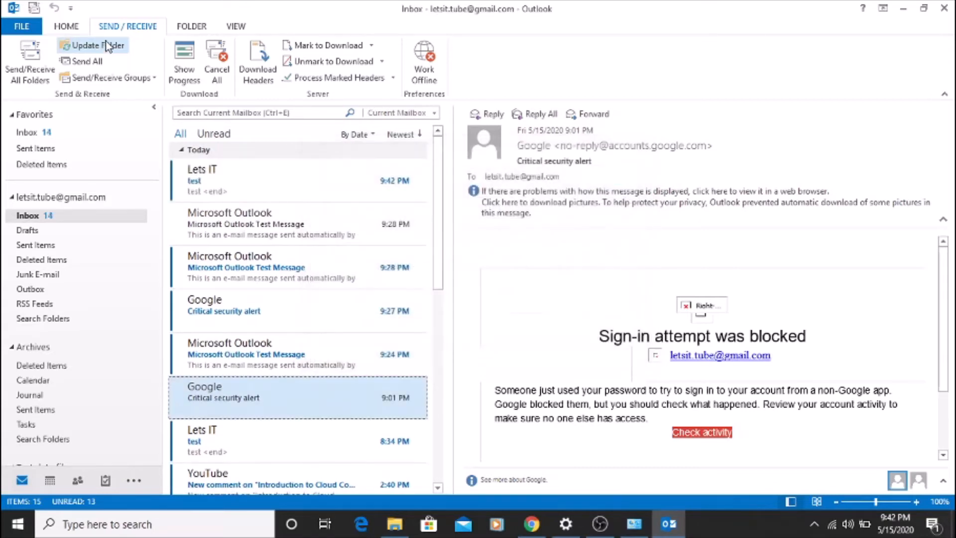
Open the newest "test" message in the Inbox, examine its sender address and dismiss the new mail notification.
left_click(214, 188)
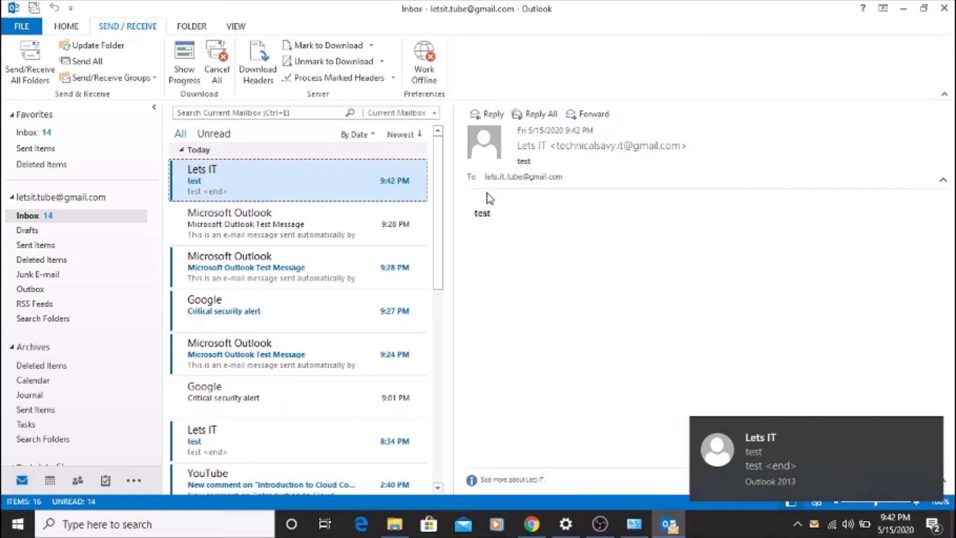
left_click(559, 145)
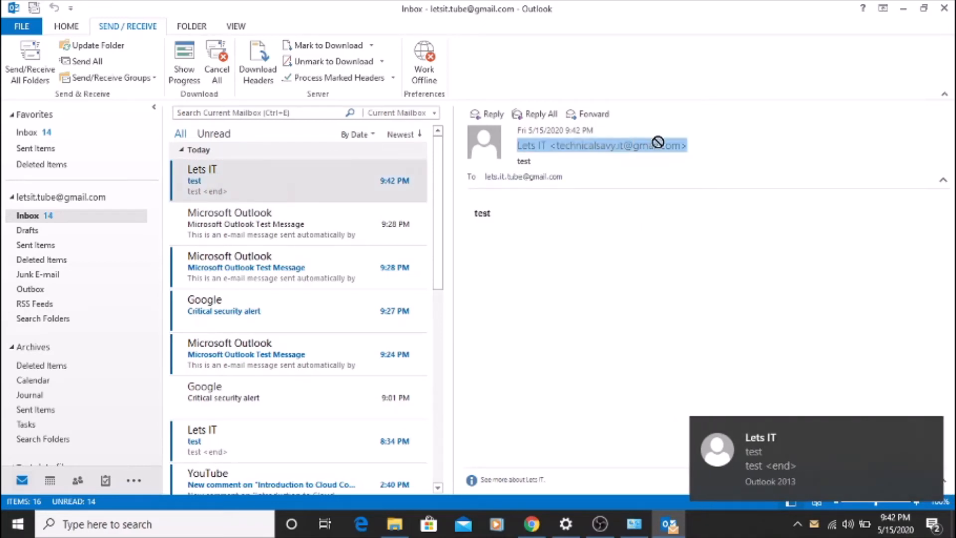
left_click(921, 426)
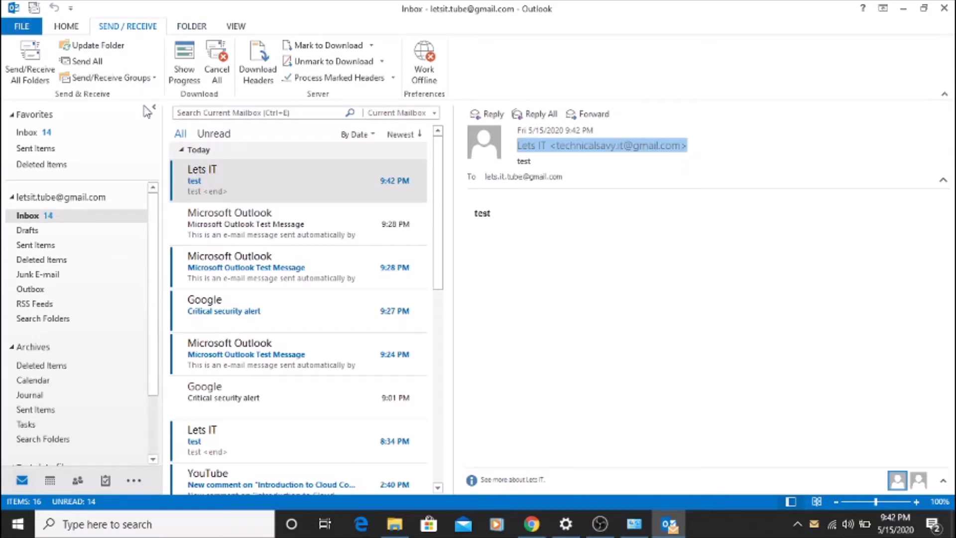
In the advanced Outlook options, schedule an automatic send/receive every 5 minutes for the All Accounts group.
left_click(26, 30)
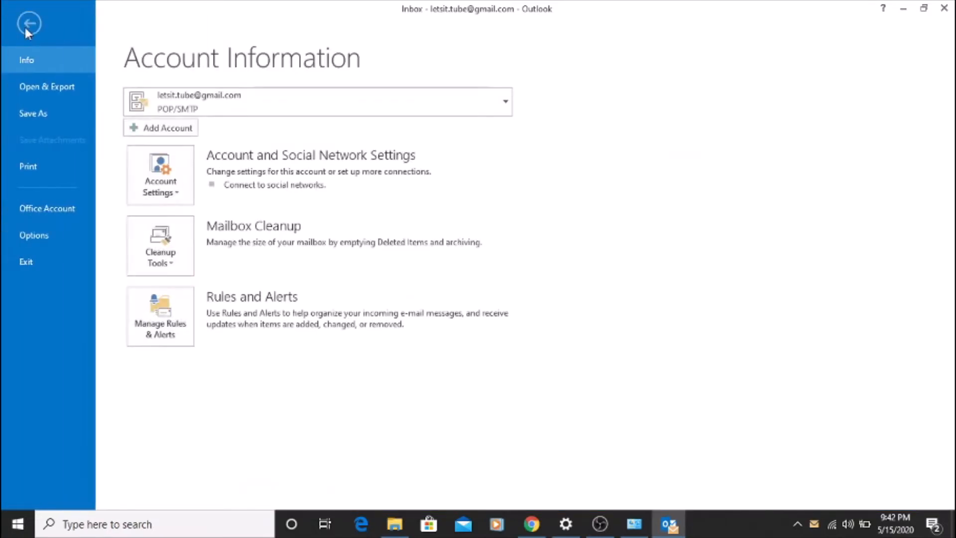
left_click(31, 235)
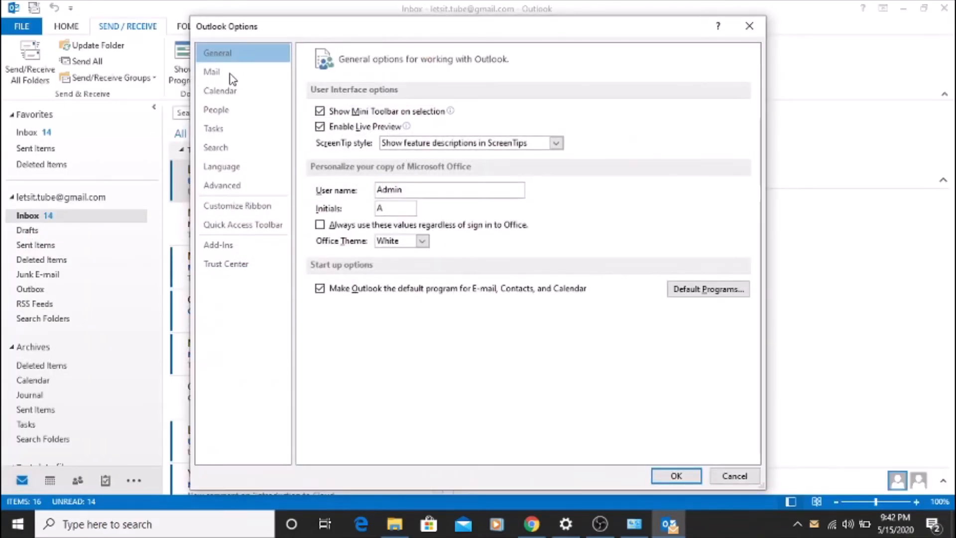
left_click(238, 188)
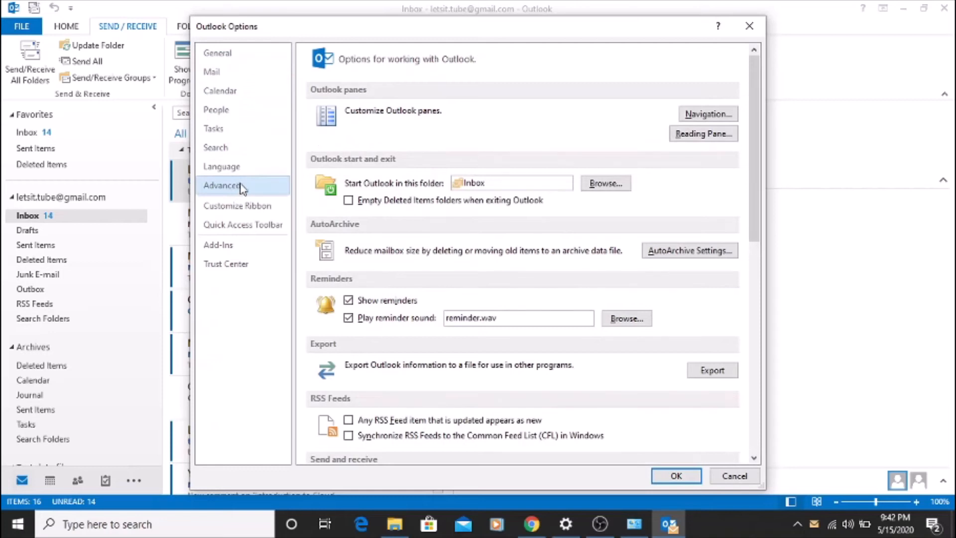
scroll(710, 229, "down", 1)
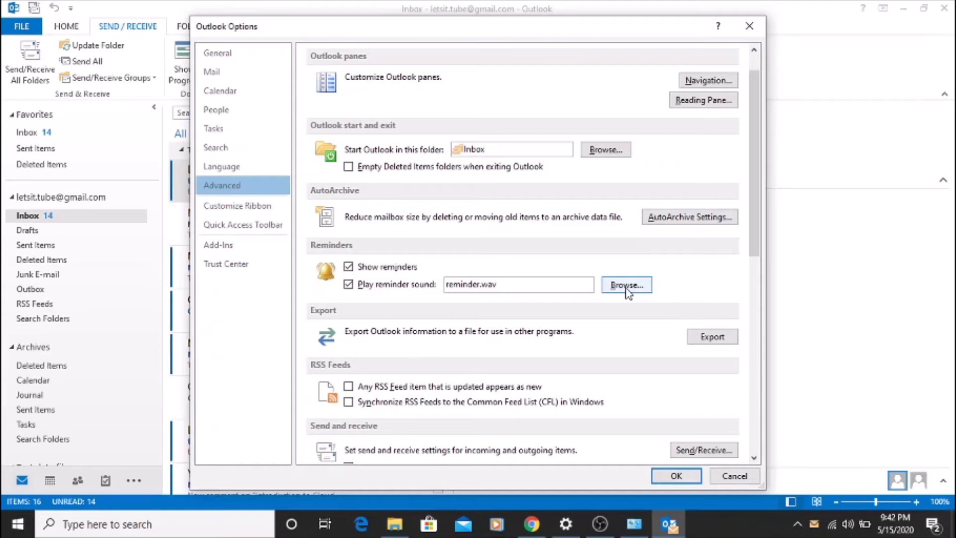
scroll(623, 289, "down", 3)
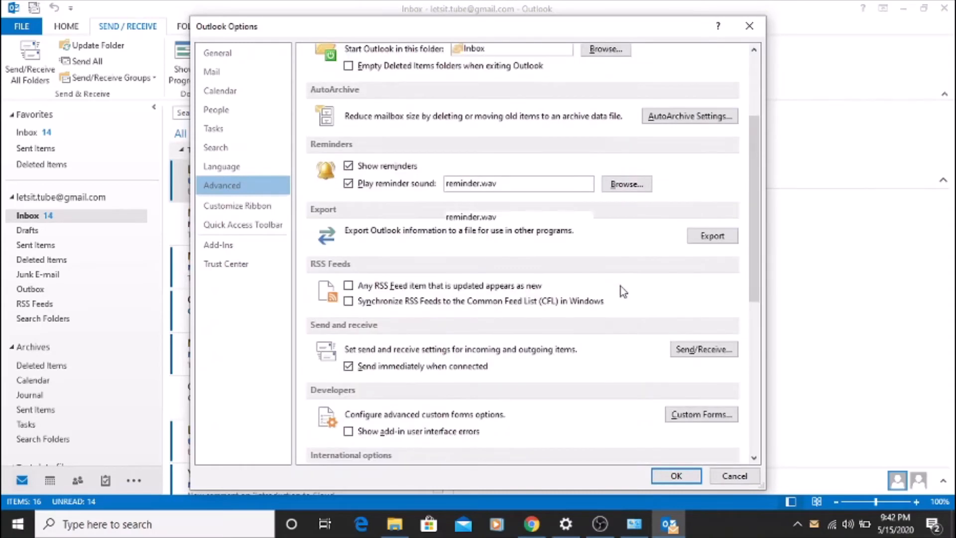
scroll(621, 288, "up", 1)
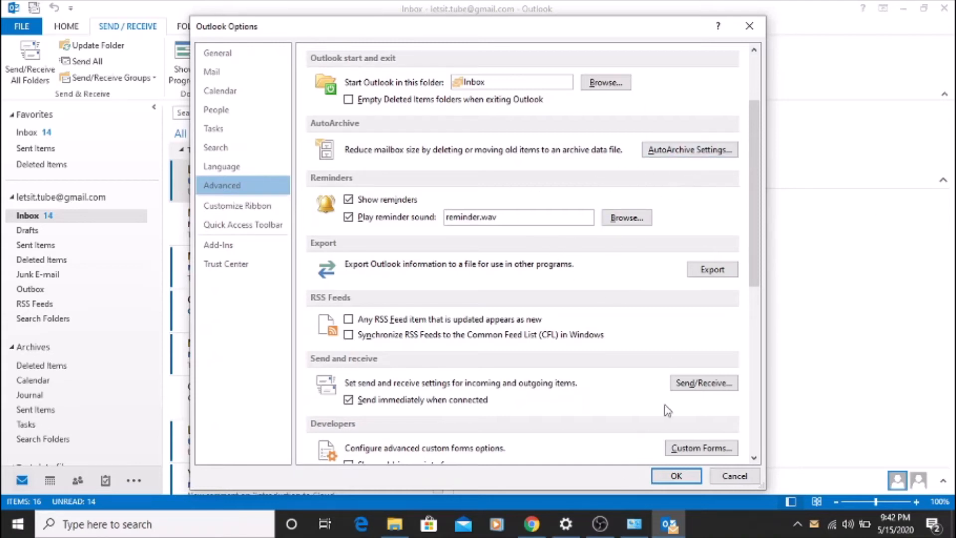
left_click(690, 384)
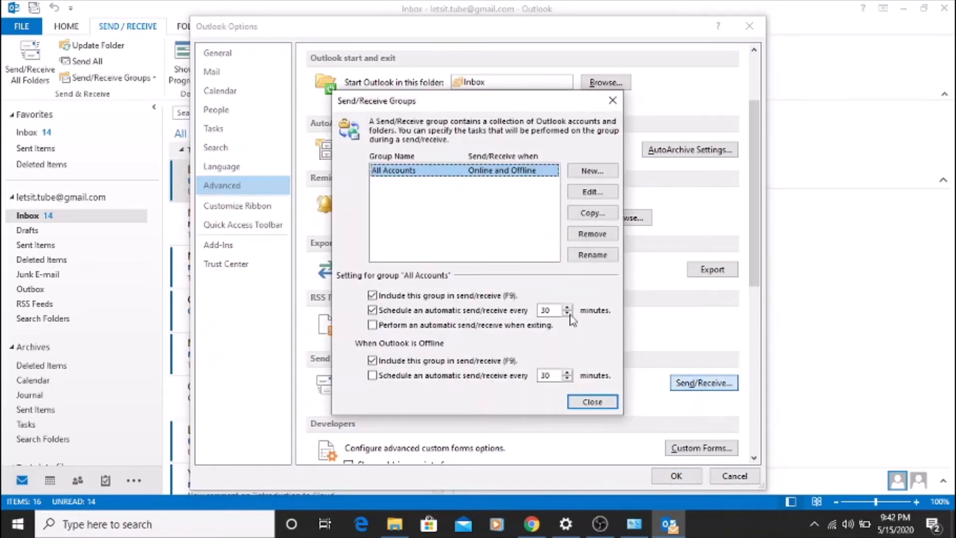
left_click_drag(543, 310, 561, 310)
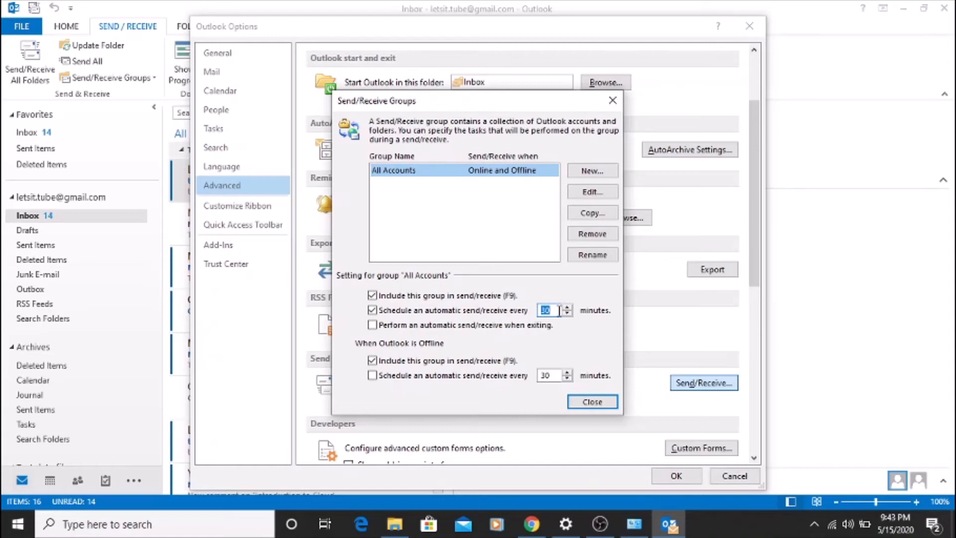
type("5")
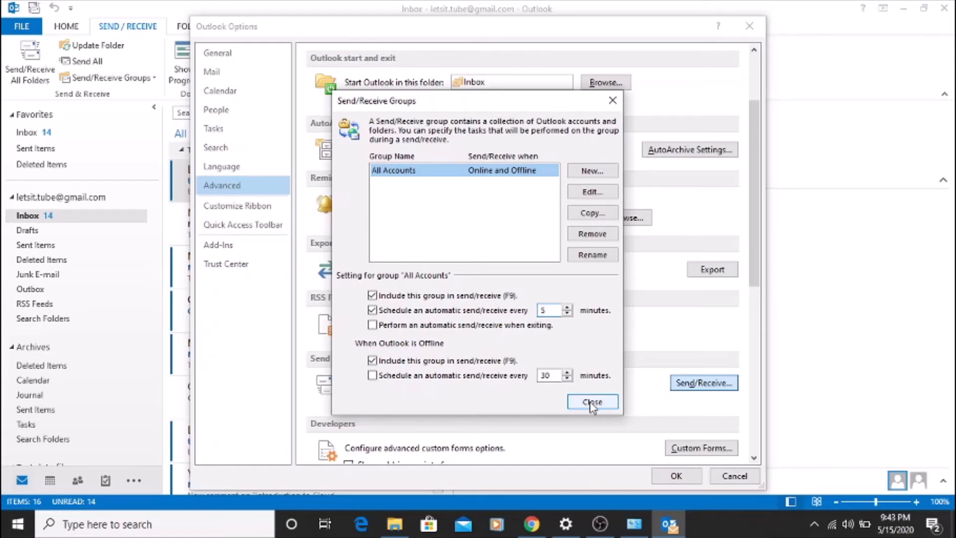
left_click(592, 403)
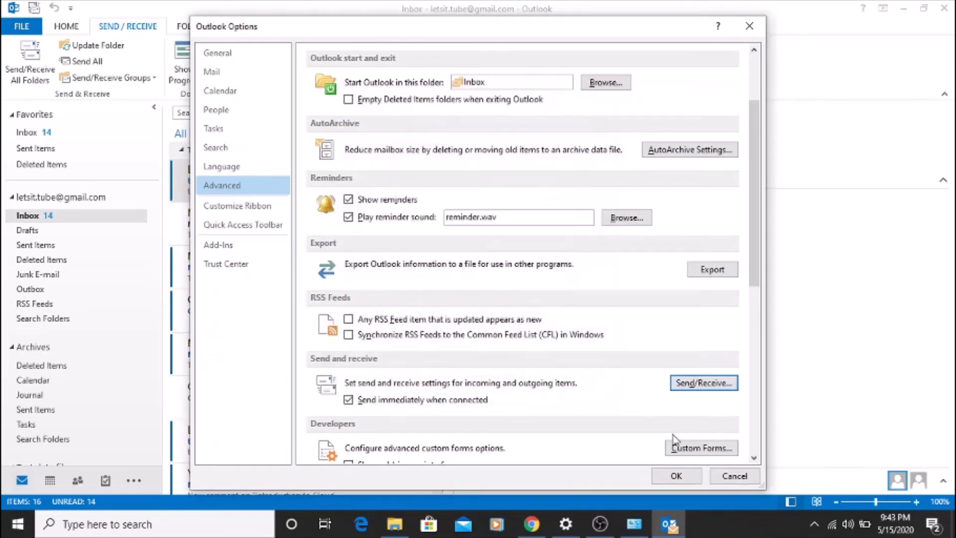
left_click(676, 476)
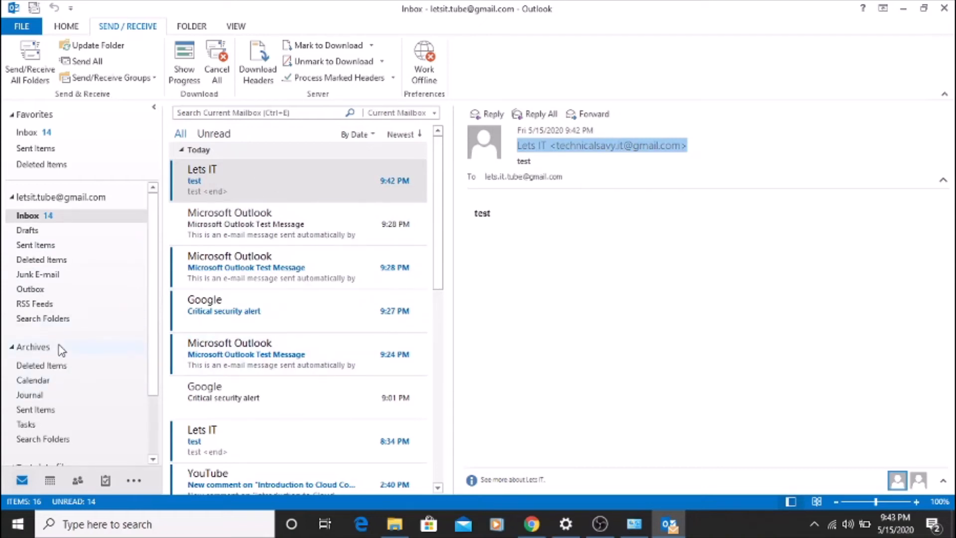
Collapse the Archives folders, create a folder named "techsavvy" under Test data file and open it.
scroll(61, 351, "down", 3)
left_click(12, 267)
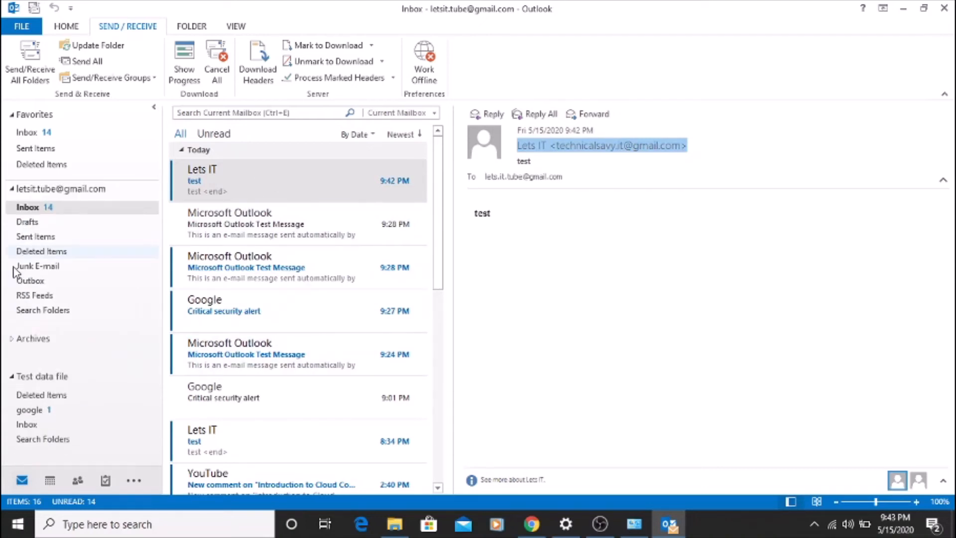
right_click(58, 377)
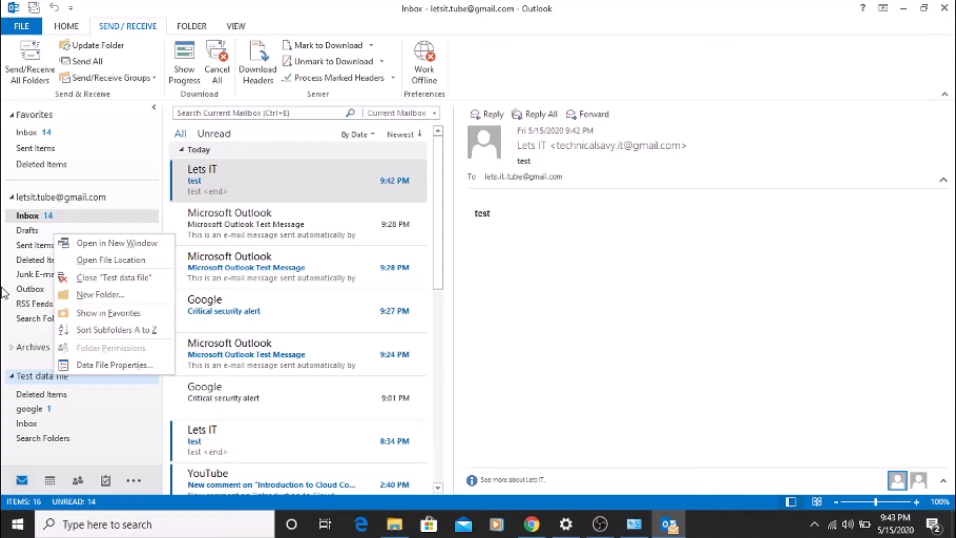
left_click(100, 295)
type("techsavvy")
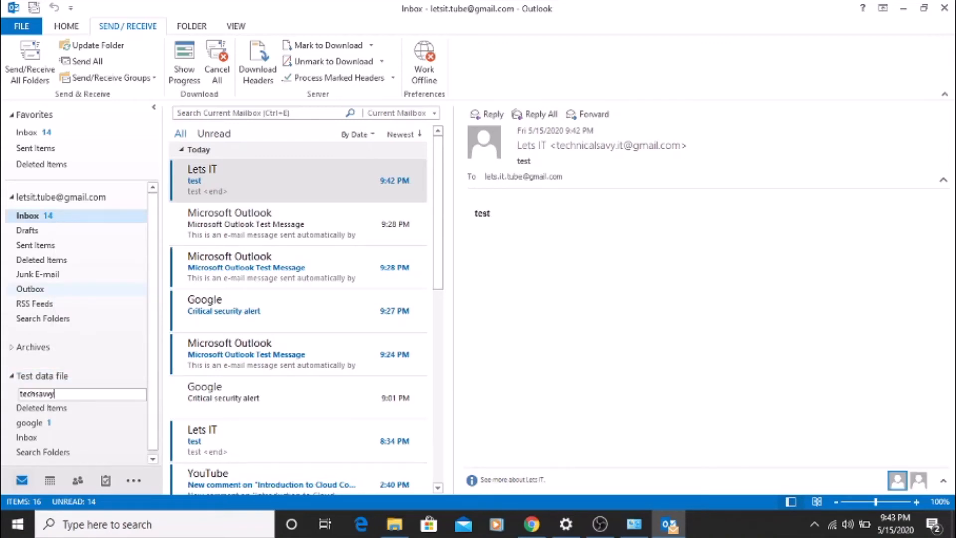
key("Return")
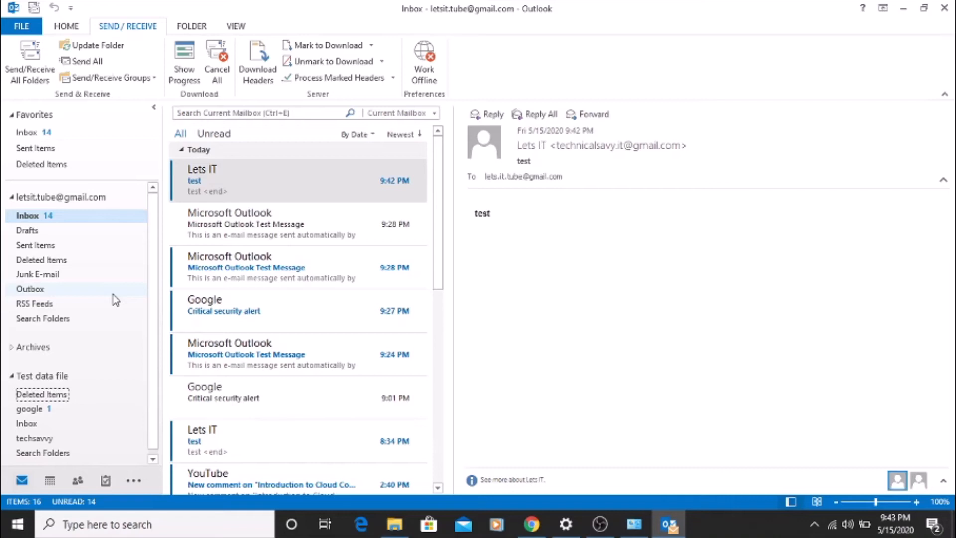
left_click(42, 439)
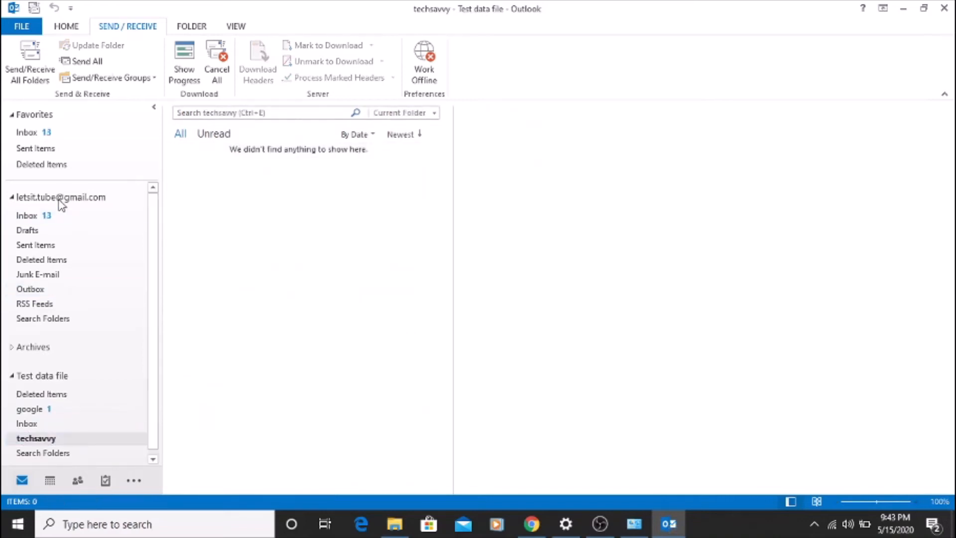
Start a new rule from the latest "test" message in the account's Inbox, using its sender as the condition.
left_click(59, 218)
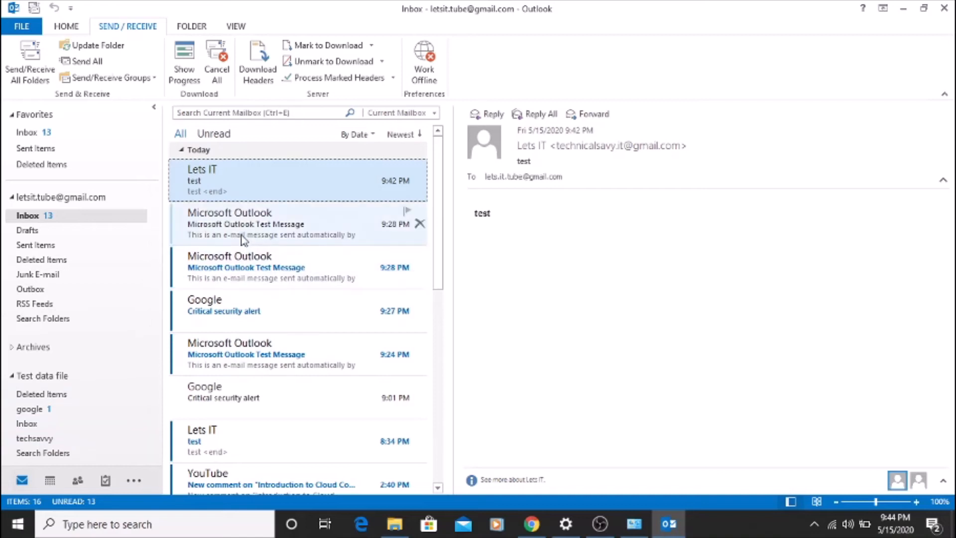
right_click(279, 176)
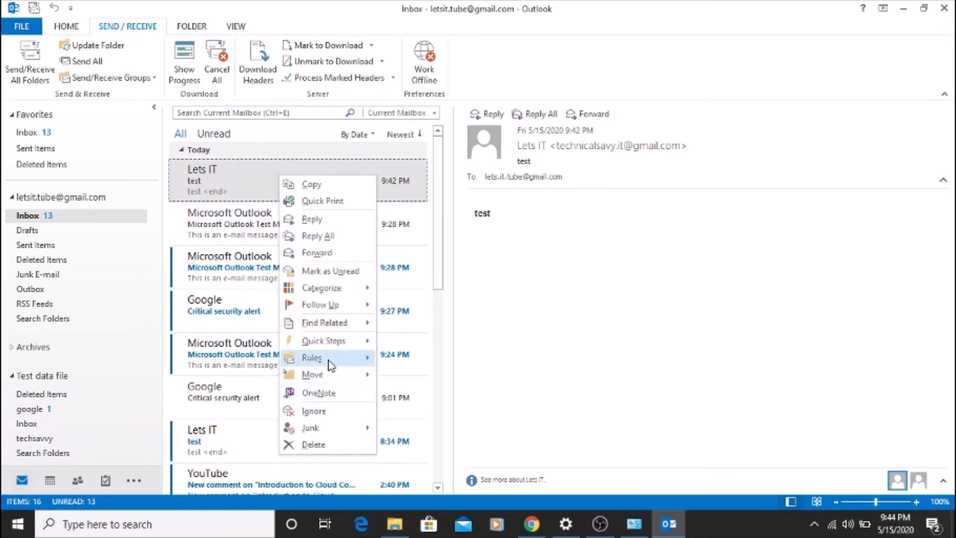
mouse_move(330, 366)
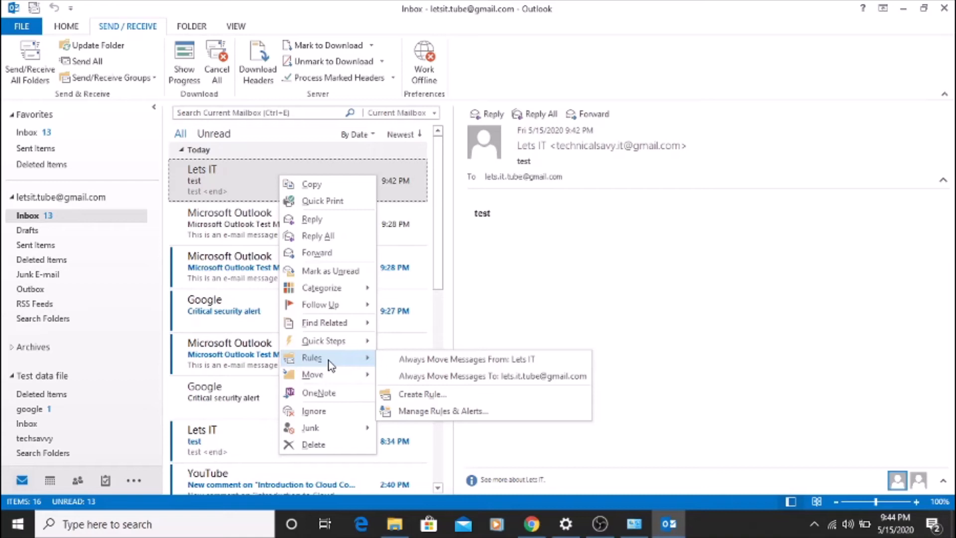
left_click(445, 394)
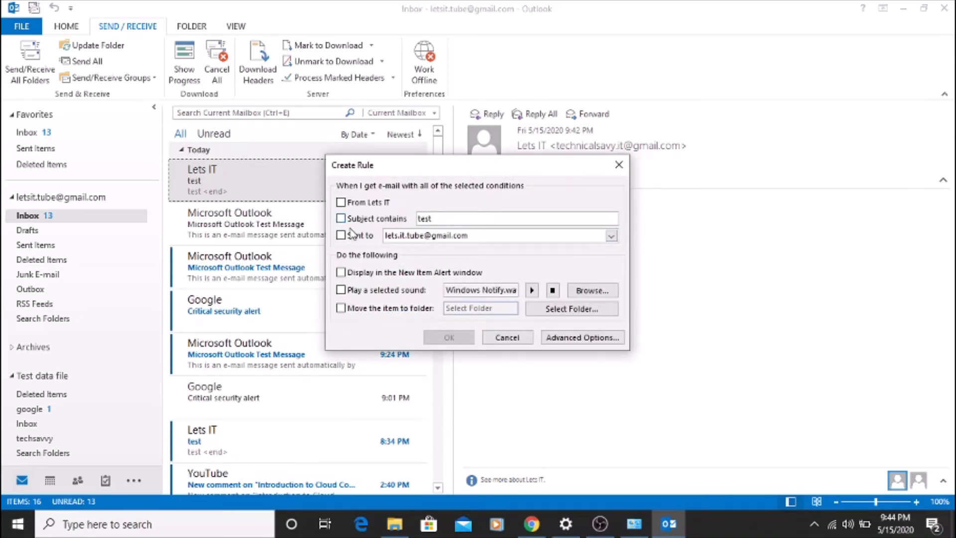
left_click(340, 203)
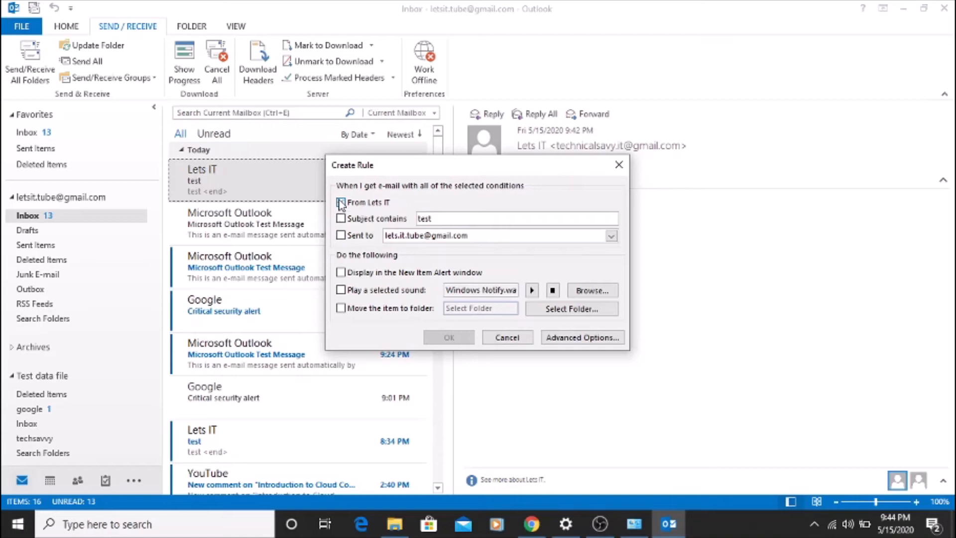
Set the rule to move matching items to the techsavvy folder in Test data file.
left_click(341, 308)
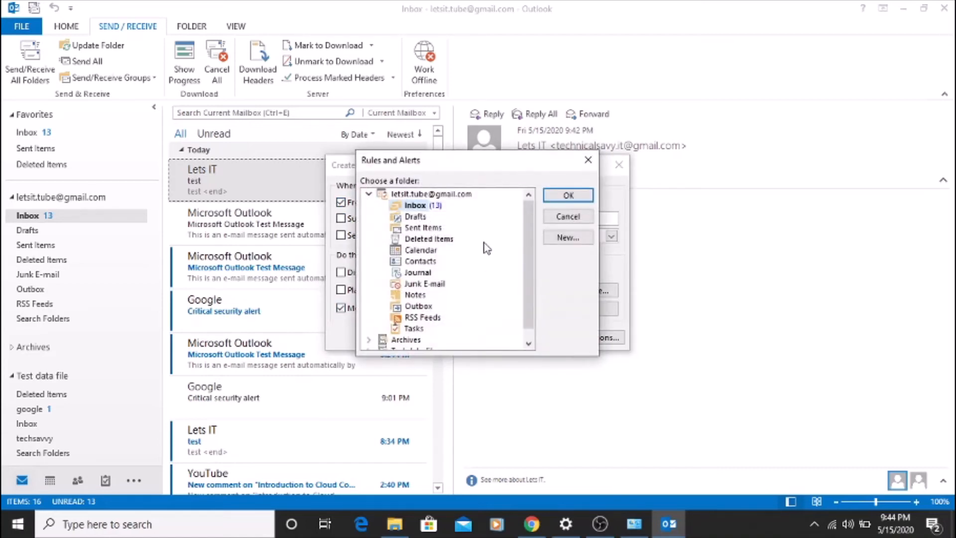
scroll(477, 287, "down", 1)
left_click(368, 339)
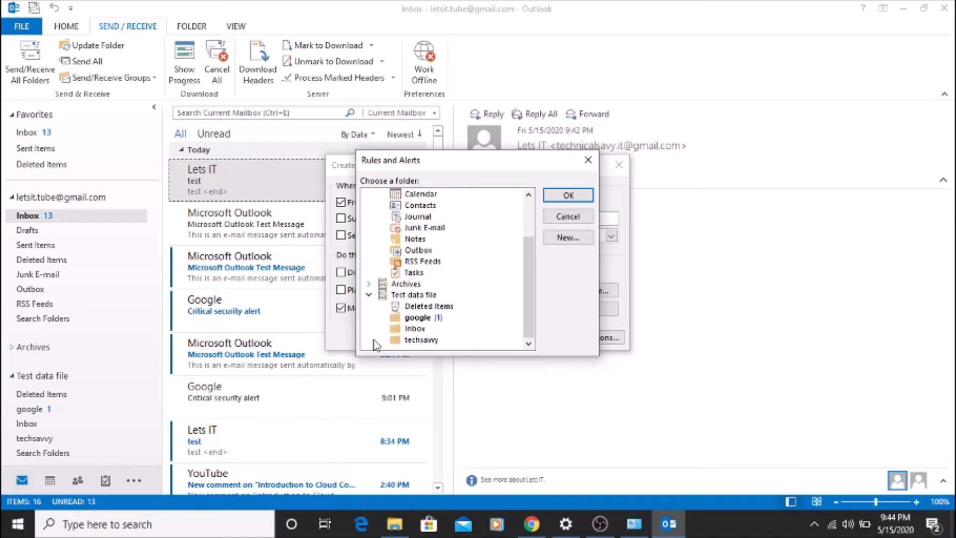
left_click(421, 339)
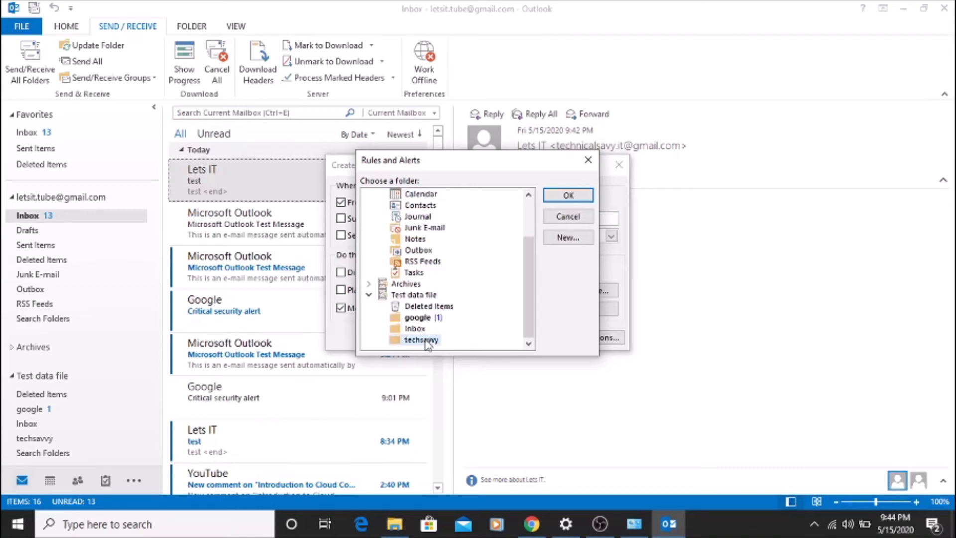
left_click(569, 196)
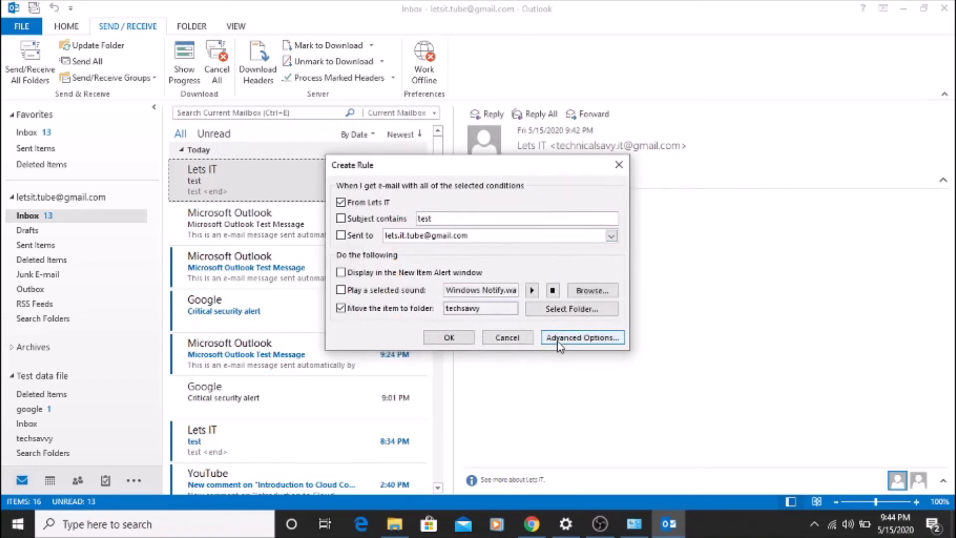
Create the rule and run it now on messages already in the current folder.
left_click(450, 338)
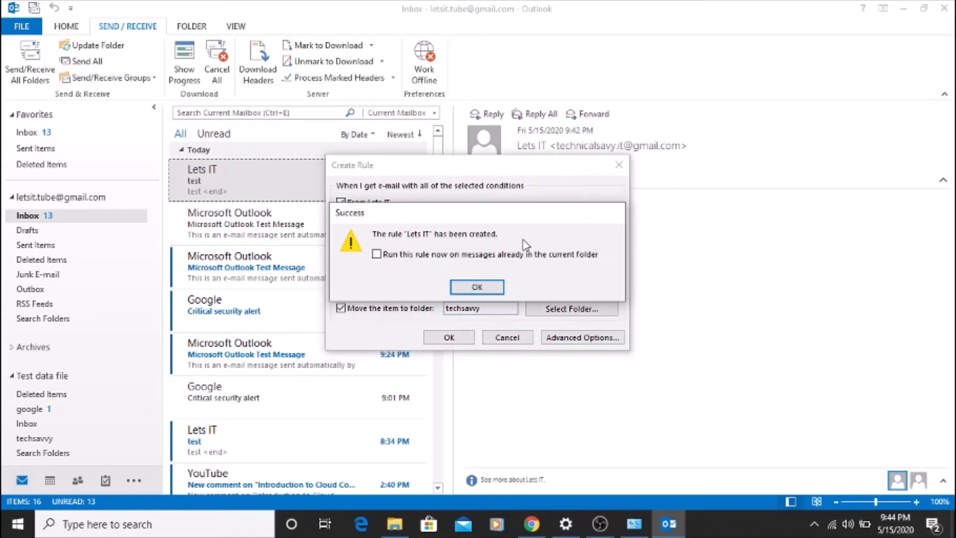
left_click(383, 256)
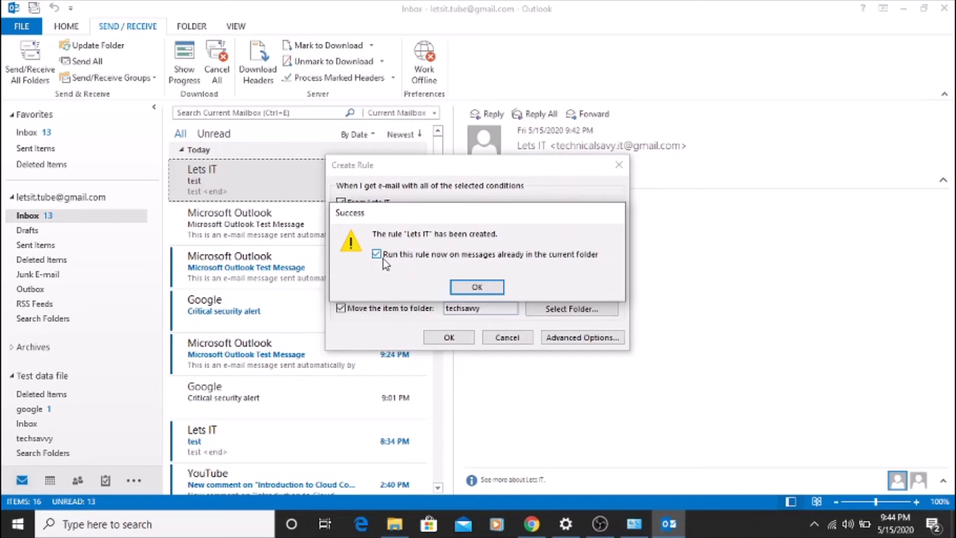
left_click(499, 290)
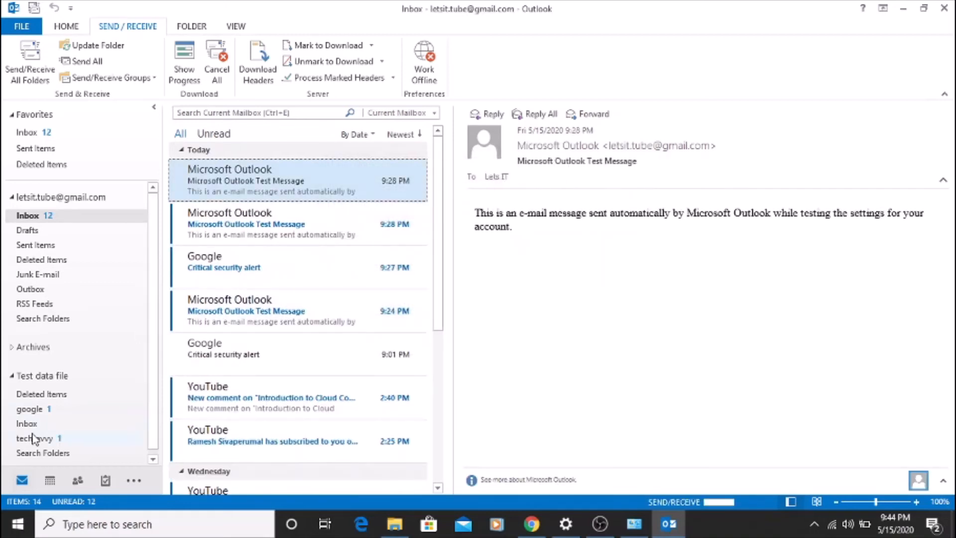
Check the moved messages in the techsavvy folder and return to the account's Inbox.
left_click(34, 439)
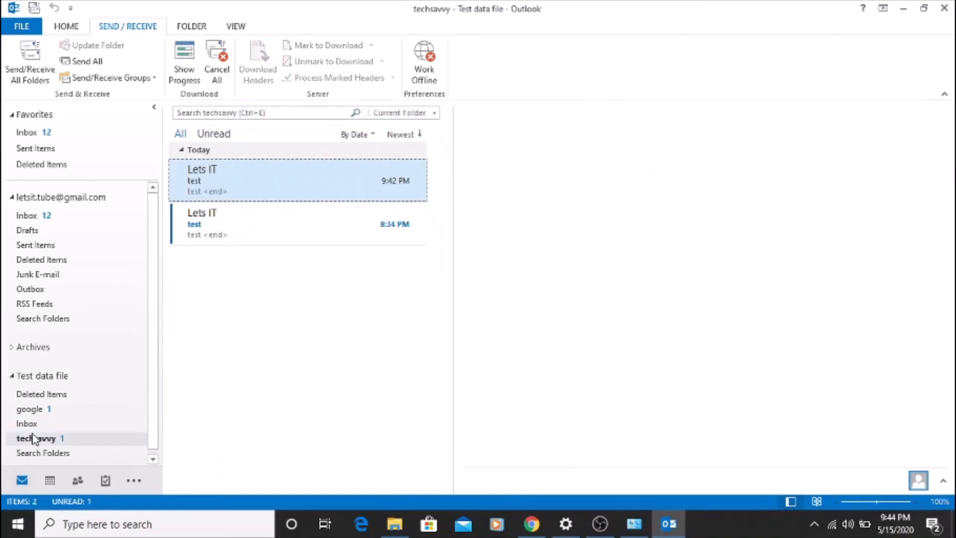
left_click(47, 216)
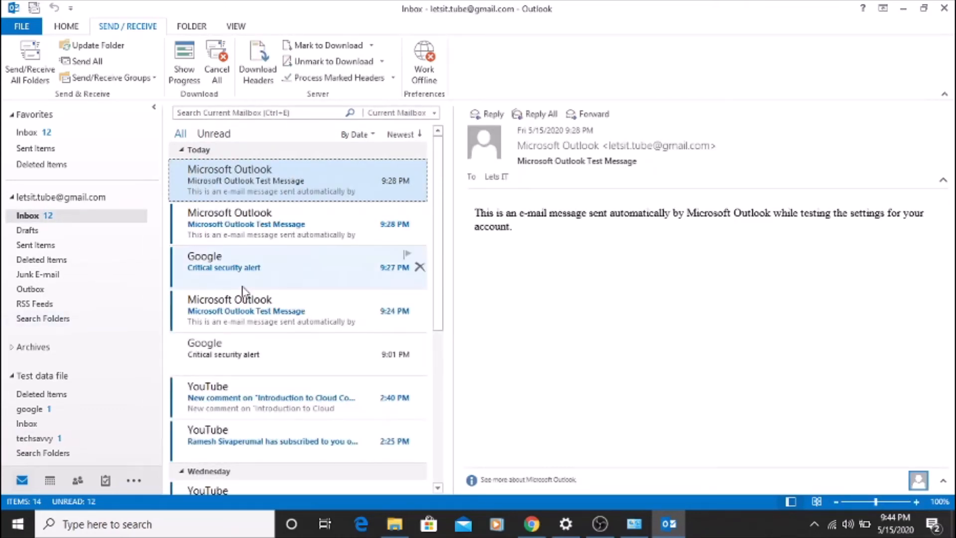
Open the existing Lets IT rule from Rules and Alerts and inspect its sender and destination folder settings.
left_click(67, 26)
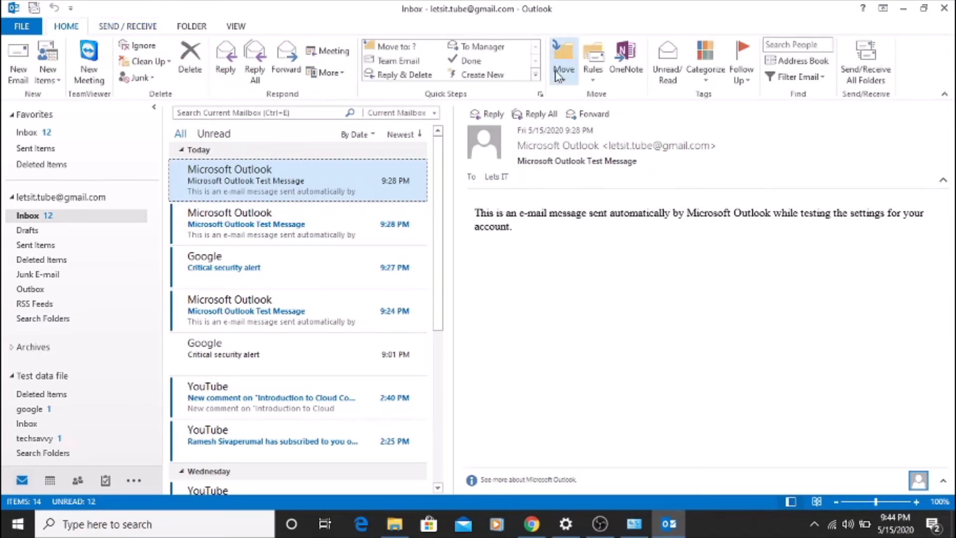
left_click(593, 75)
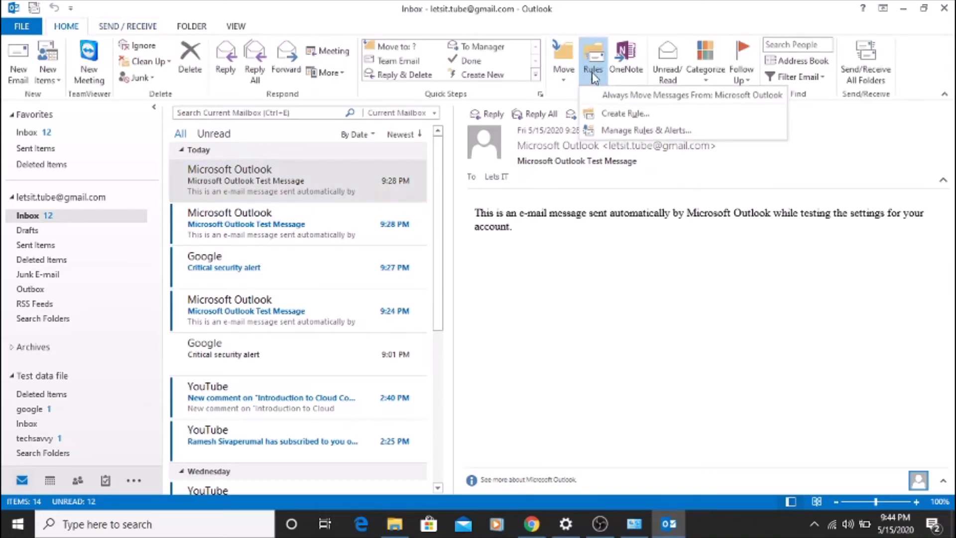
left_click(631, 131)
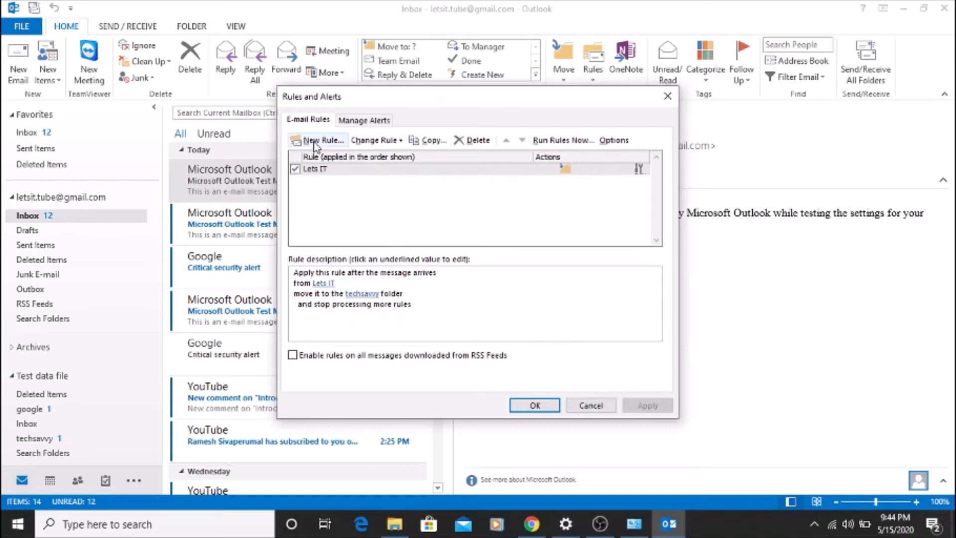
double_click(329, 171)
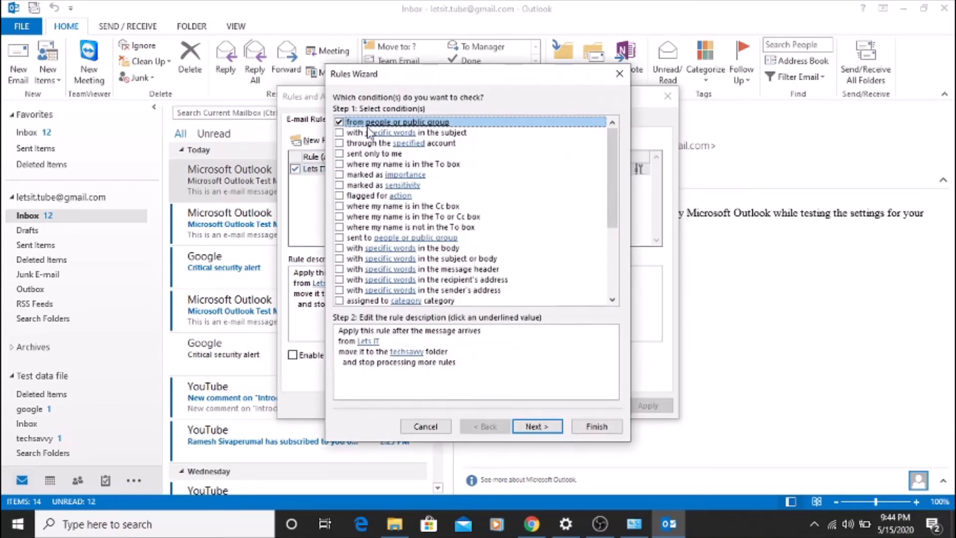
left_click(367, 342)
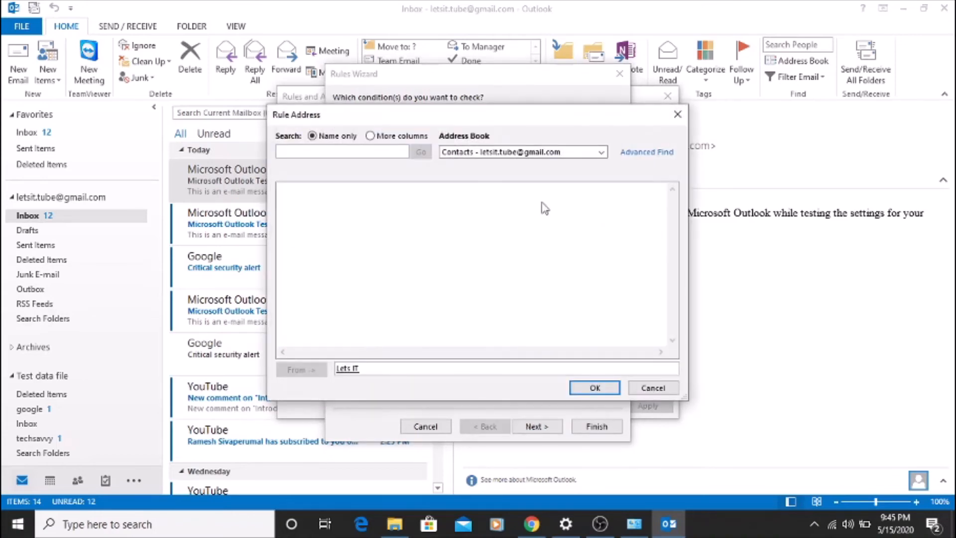
left_click(678, 114)
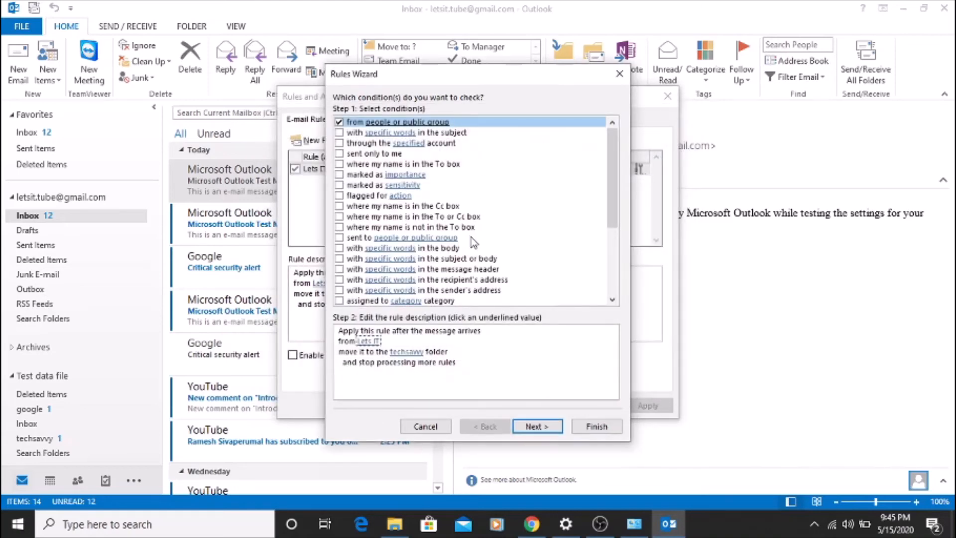
left_click(415, 351)
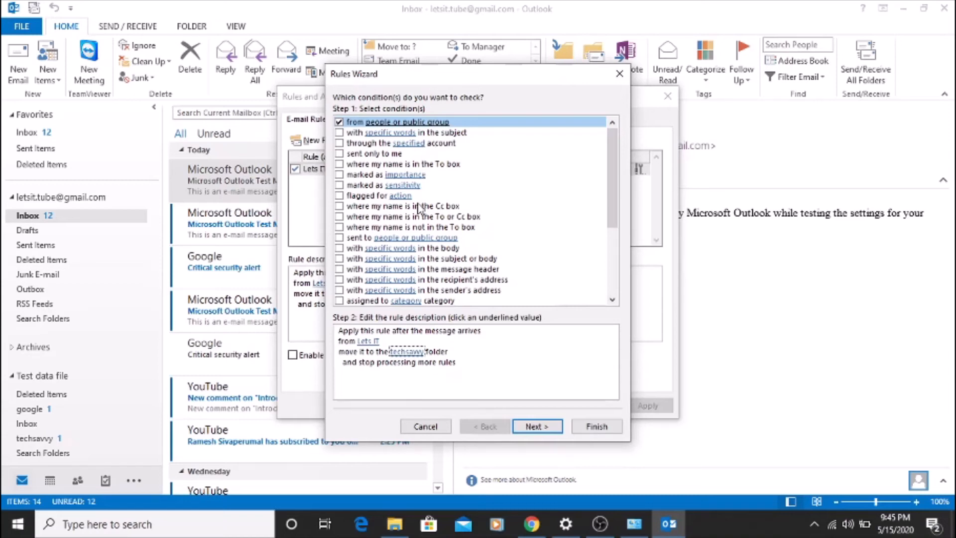
Browse the rule's available conditions, finish the wizard with the rule unedited and leave Rules and Alerts without applying changes.
scroll(433, 221, "down", 2)
scroll(433, 221, "up", 2)
scroll(470, 252, "down", 3)
scroll(472, 253, "down", 1)
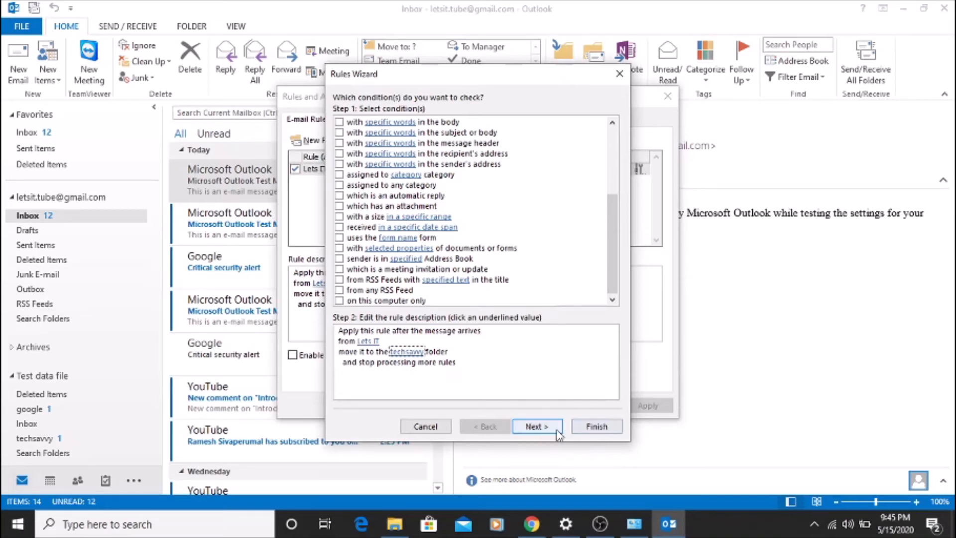
left_click(596, 425)
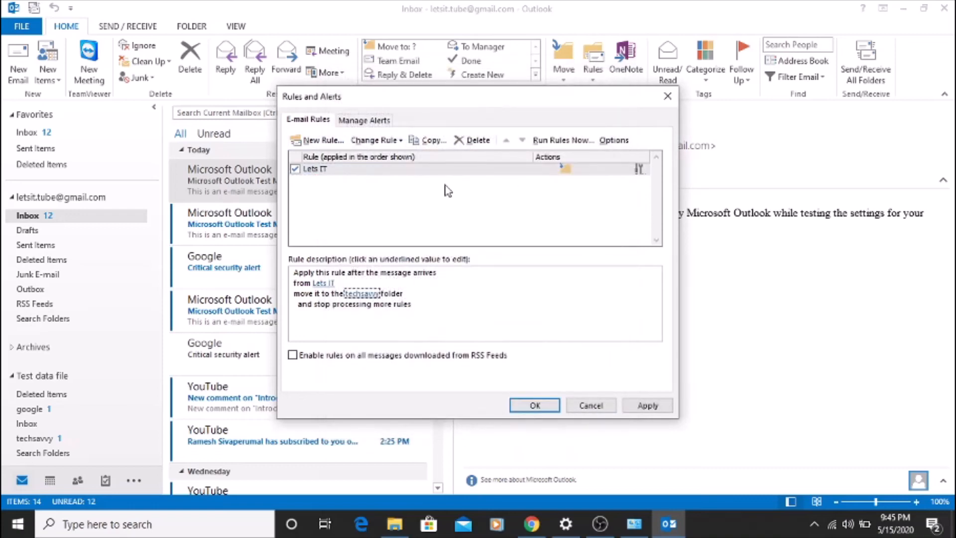
left_click(355, 123)
left_click(297, 124)
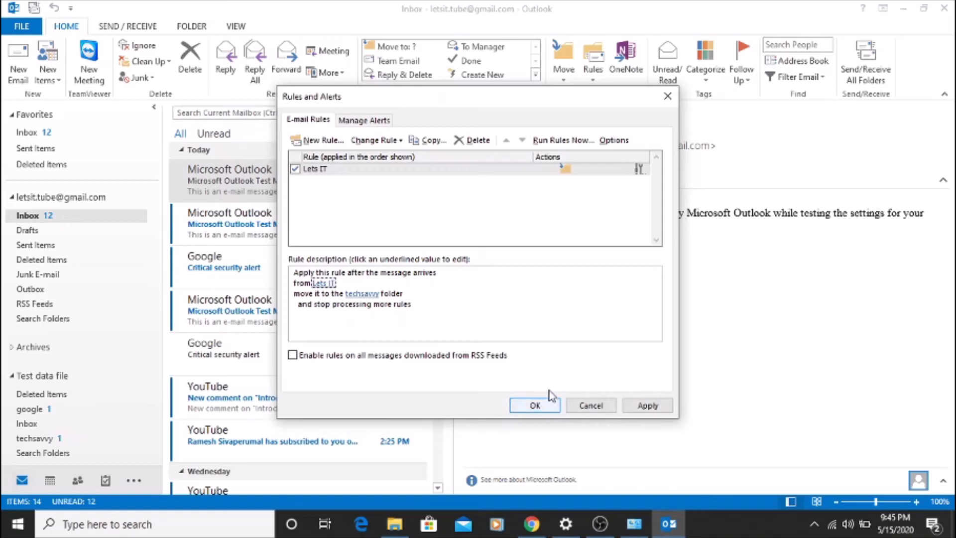
left_click(591, 406)
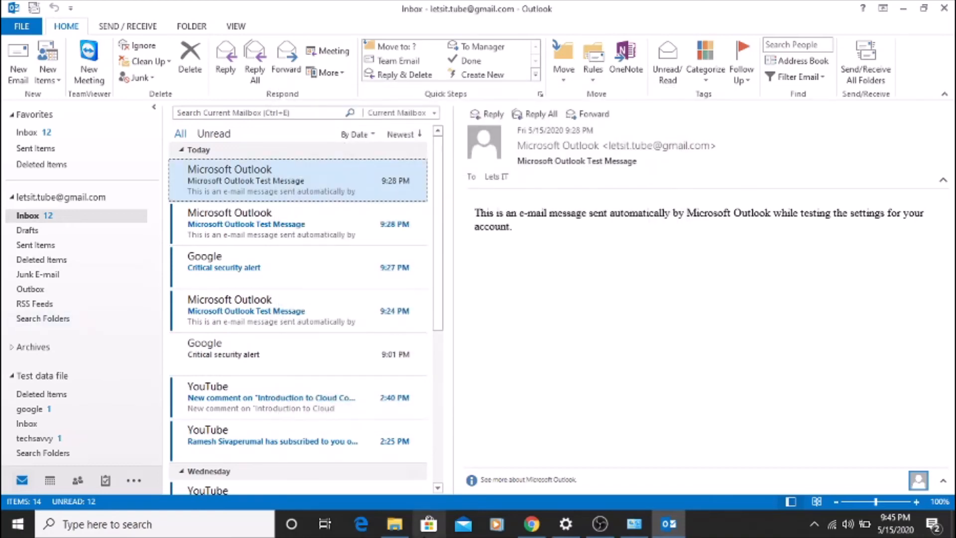
Switch to Gmail in Chrome and send the Outlook account an e-mail with subject "test" and body "test".
left_click(532, 524)
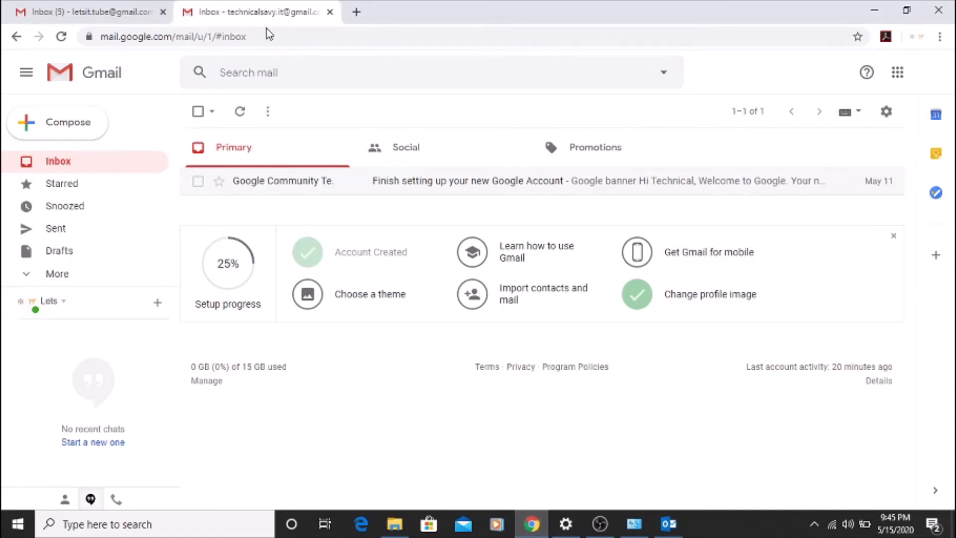
left_click(61, 123)
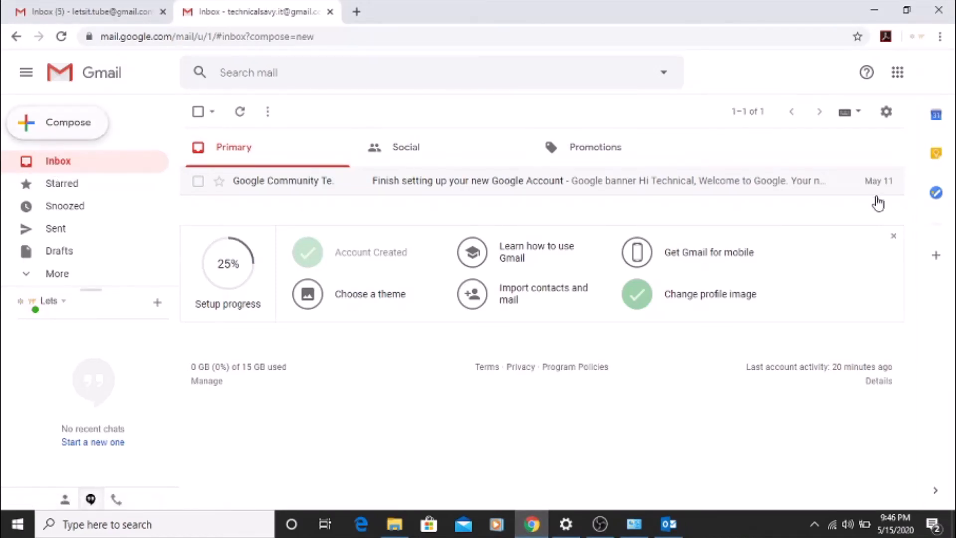
type("le")
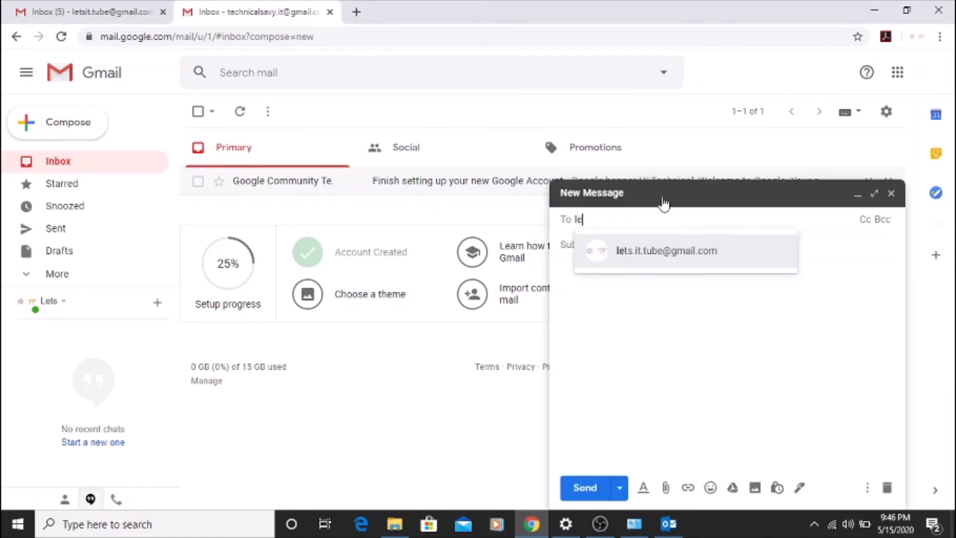
left_click(690, 267)
left_click(634, 249)
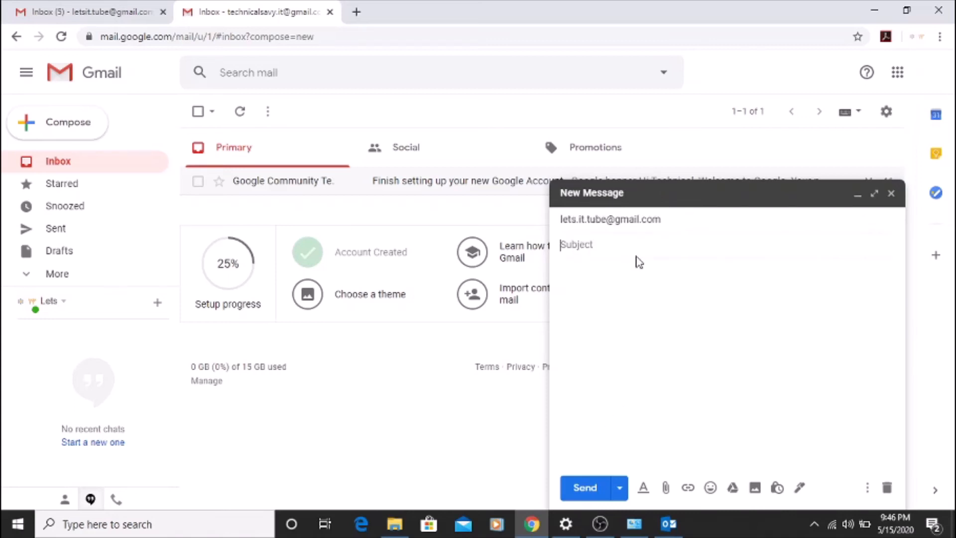
type("test")
key("Tab")
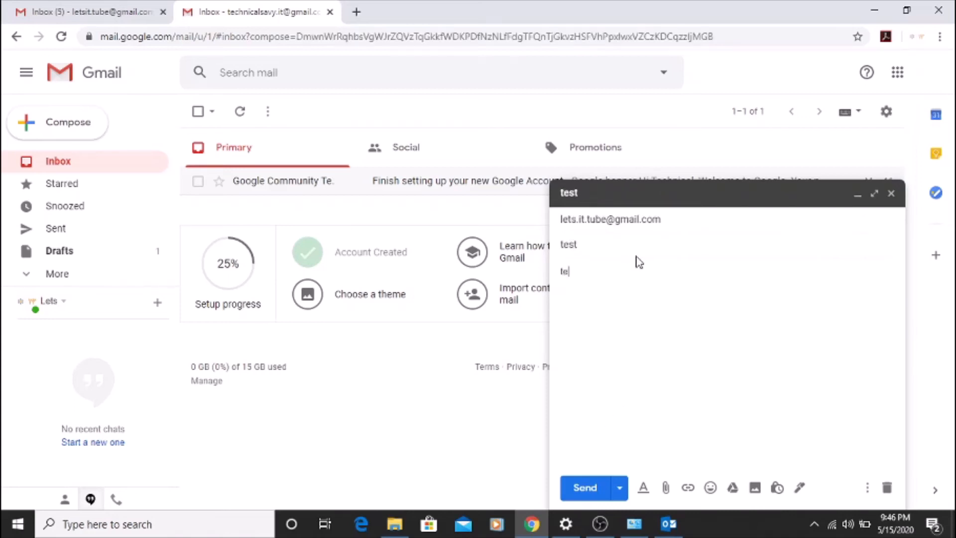
type("test")
left_click(584, 488)
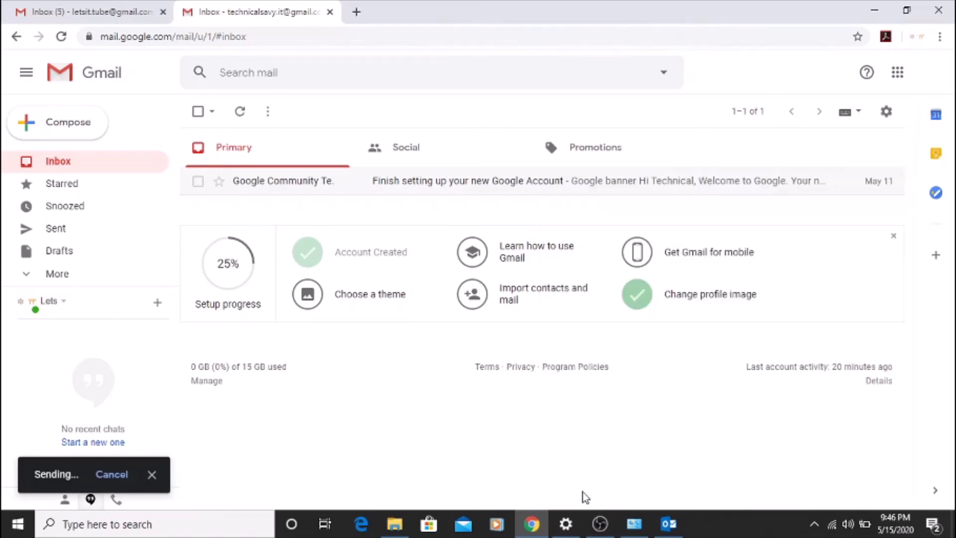
Switch back to Outlook, update the Inbox to fetch new mail and view the newest message in the techsavvy folder.
left_click(673, 531)
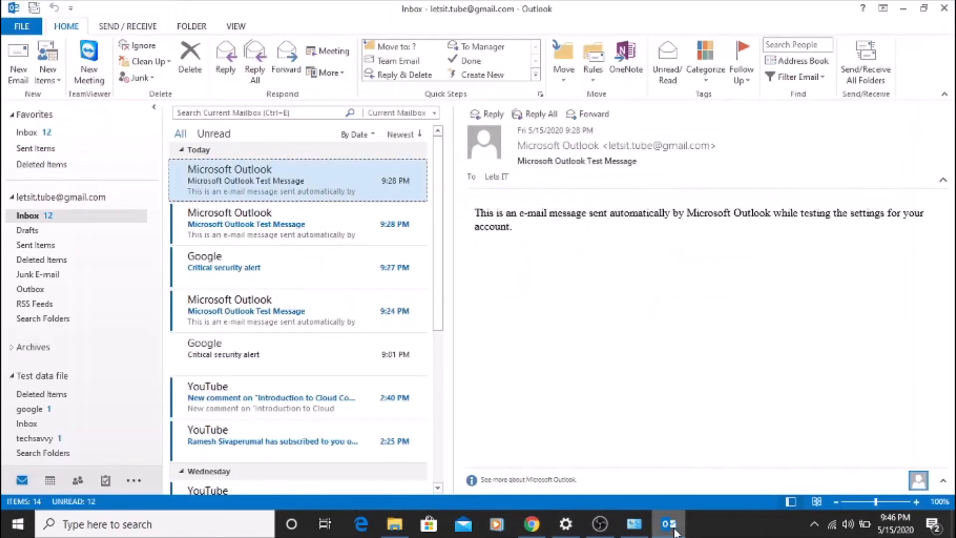
left_click(152, 27)
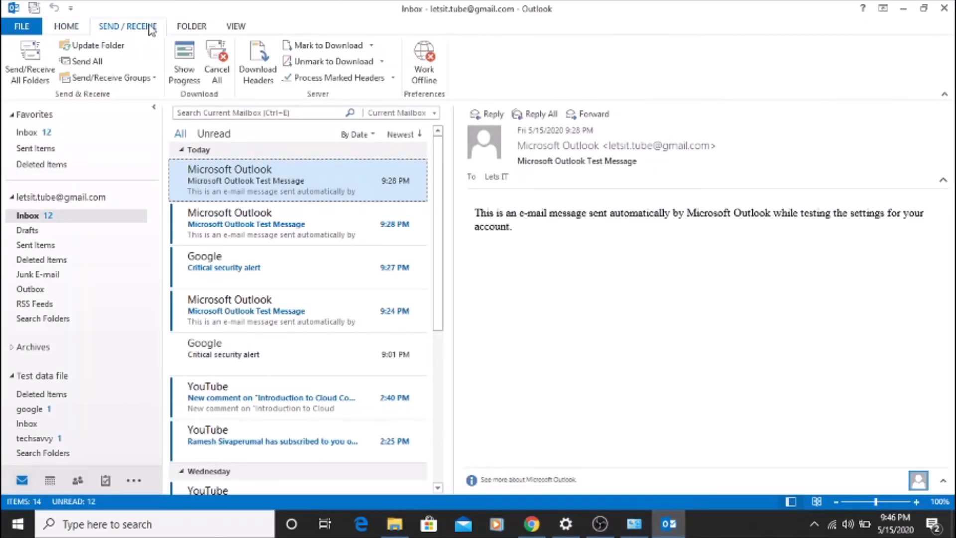
left_click(109, 50)
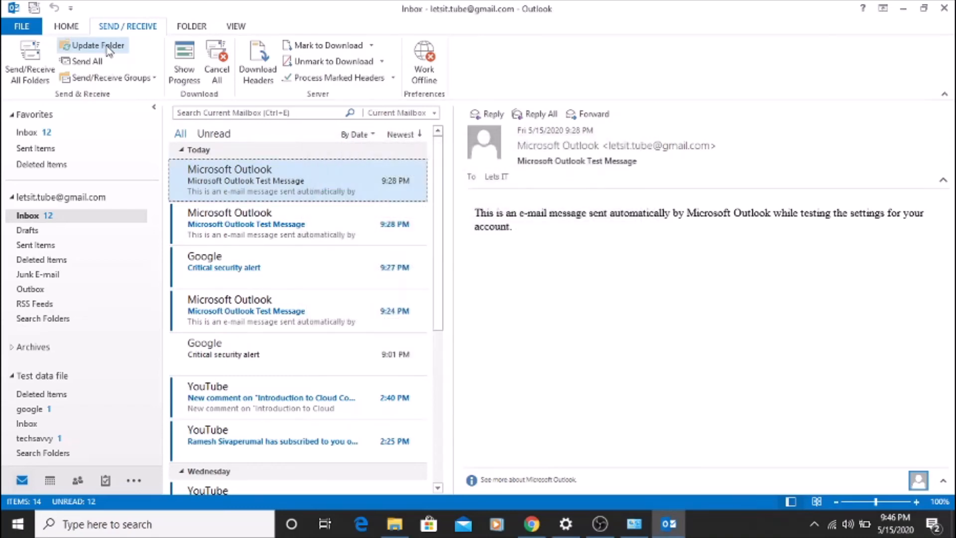
left_click(108, 50)
left_click(108, 50)
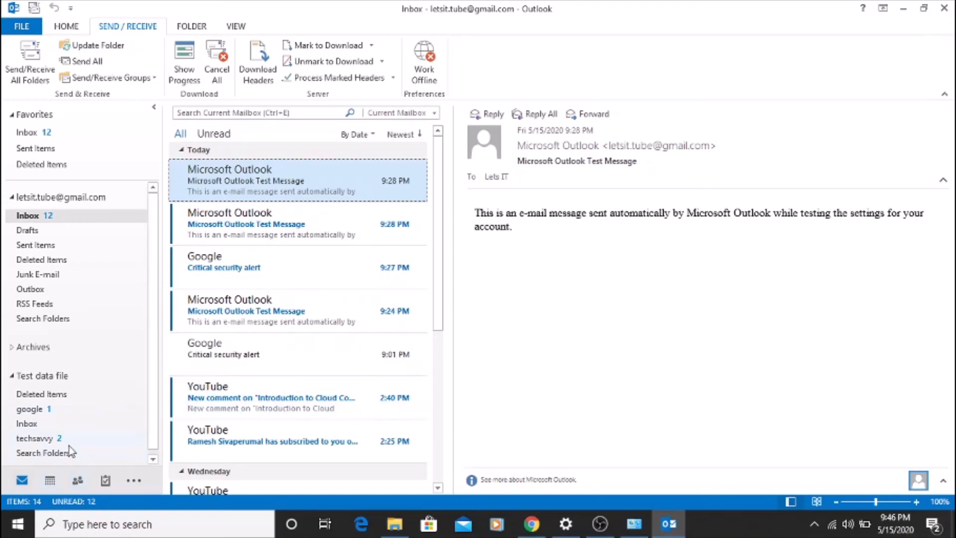
left_click(50, 441)
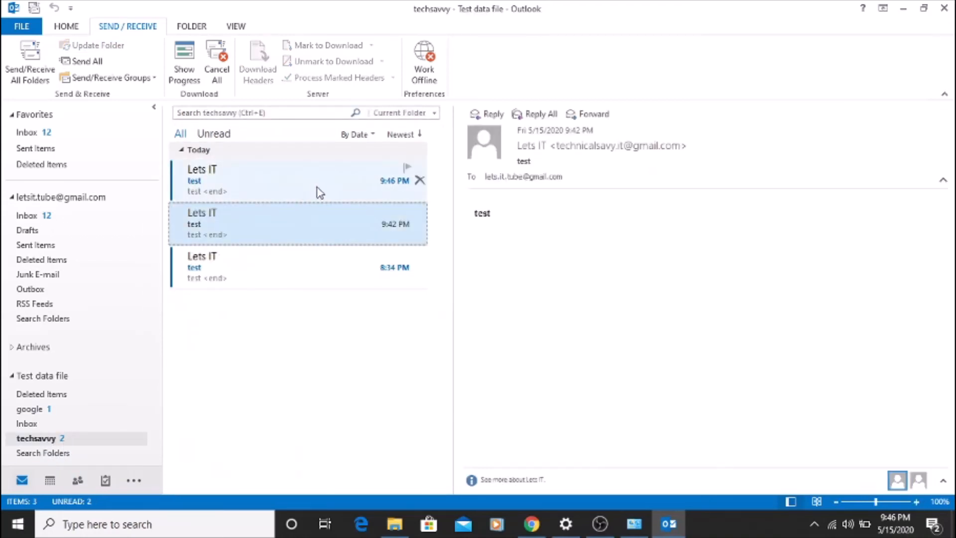
left_click(326, 187)
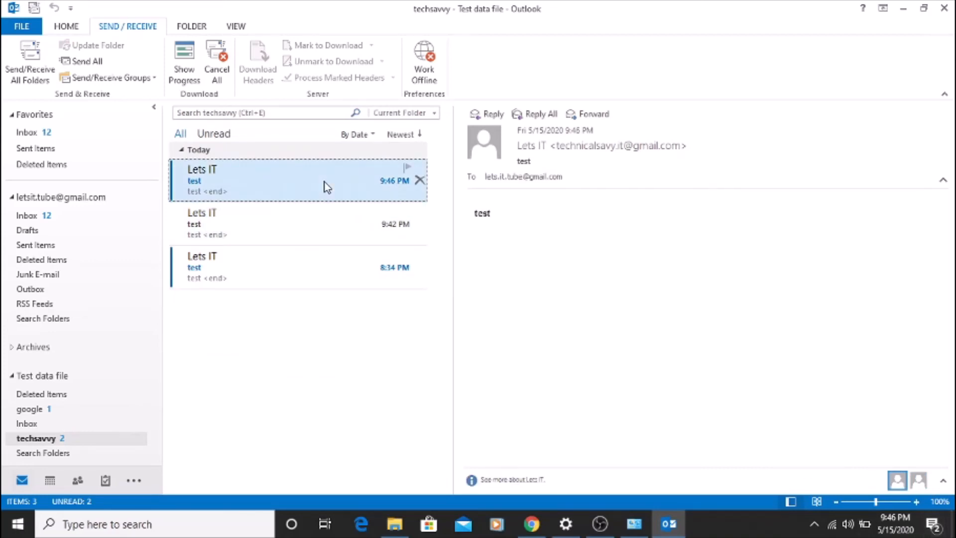
Examine the follow-up reminder options for the latest message in the account's Inbox, then cancel without flagging it.
left_click(35, 215)
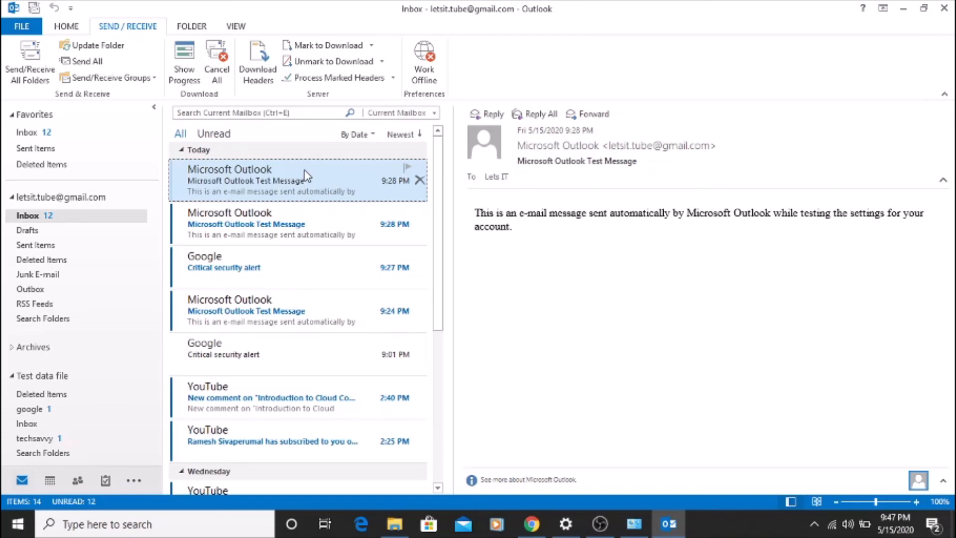
right_click(325, 188)
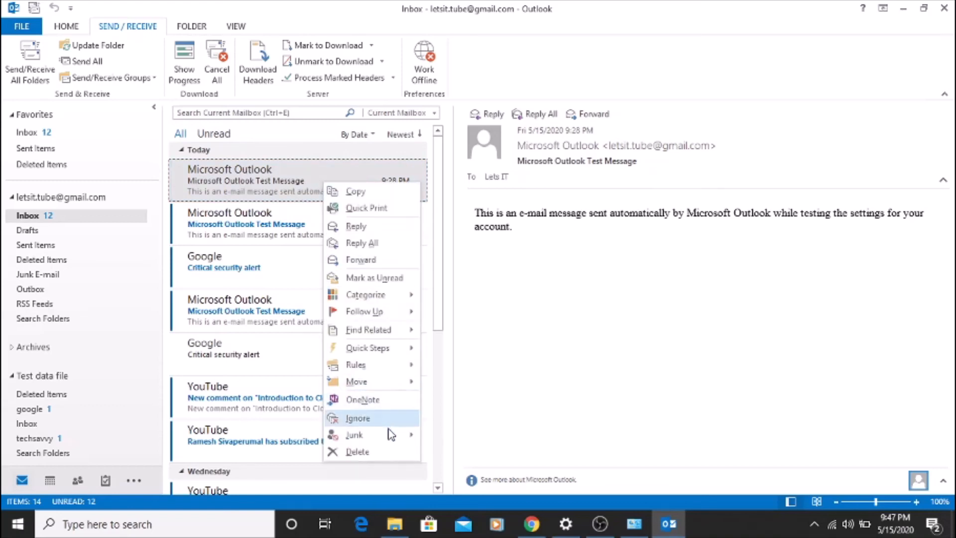
mouse_move(382, 319)
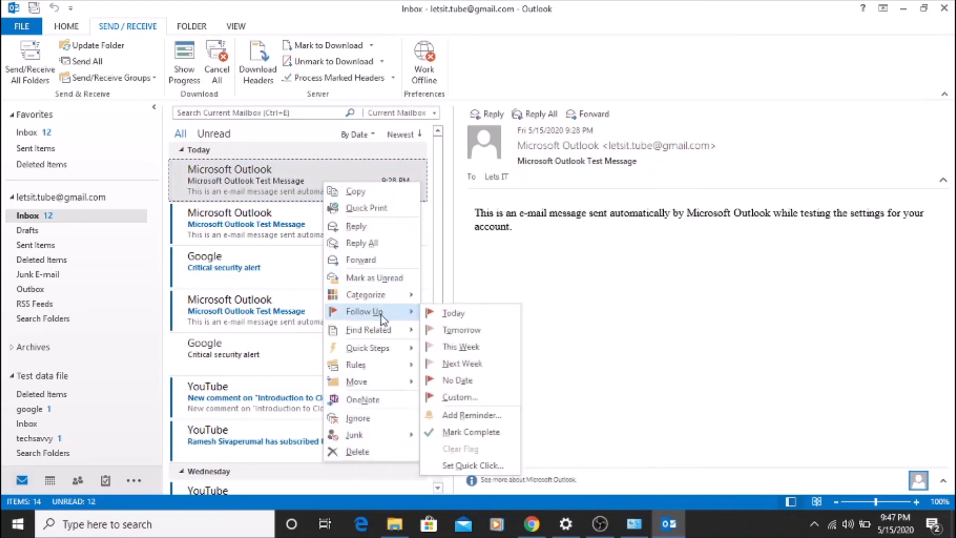
left_click(478, 416)
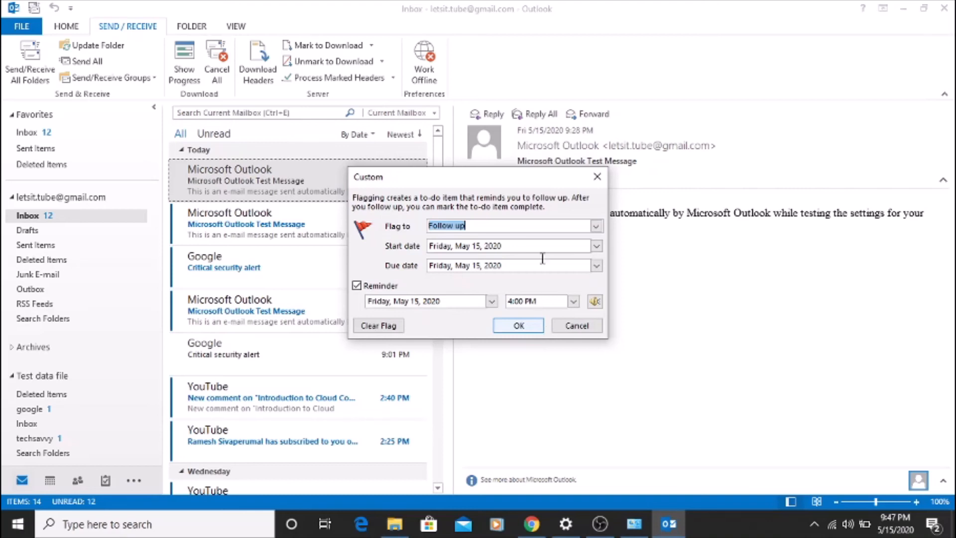
left_click(576, 325)
Start a calendar appointment from the latest Inbox message and close it without saving.
mouse_move(271, 188)
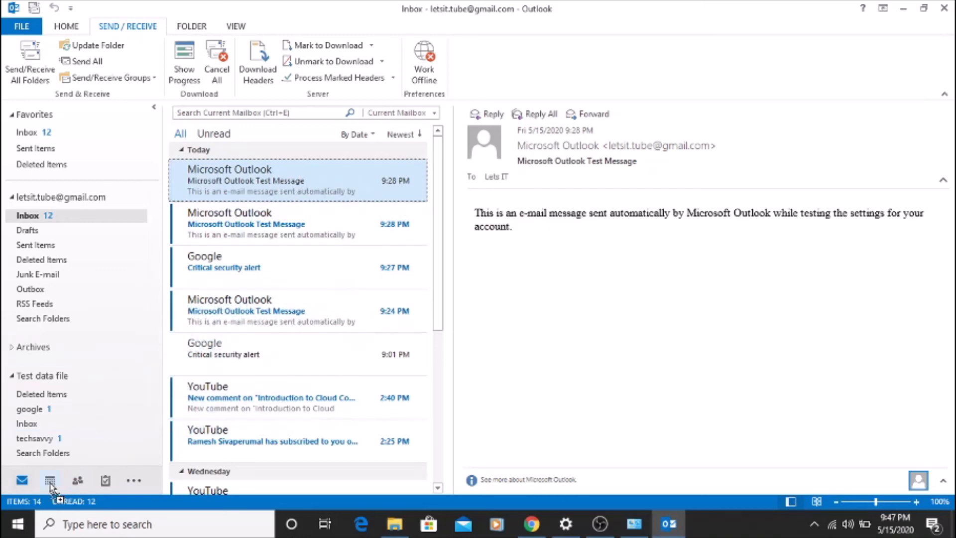
left_click_drag(51, 487, 50, 484)
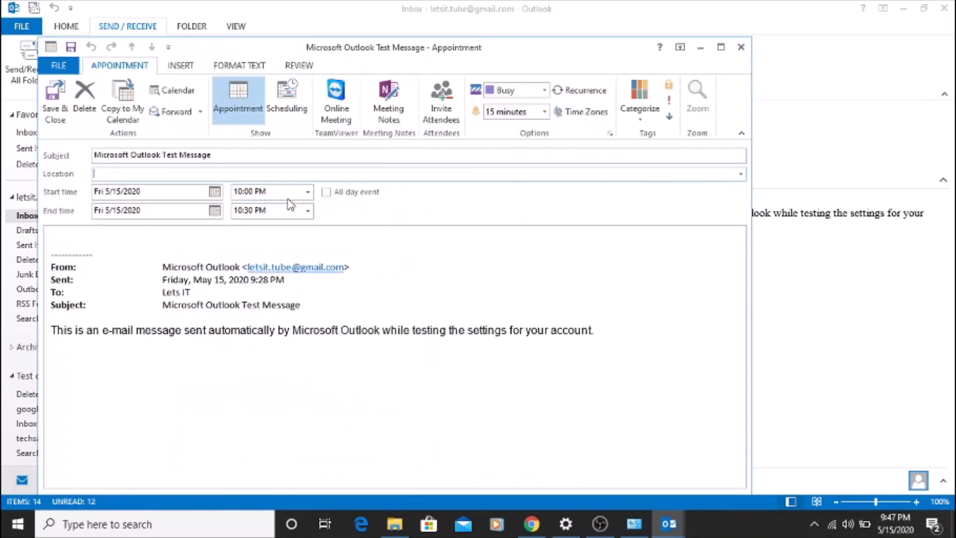
left_click(135, 170)
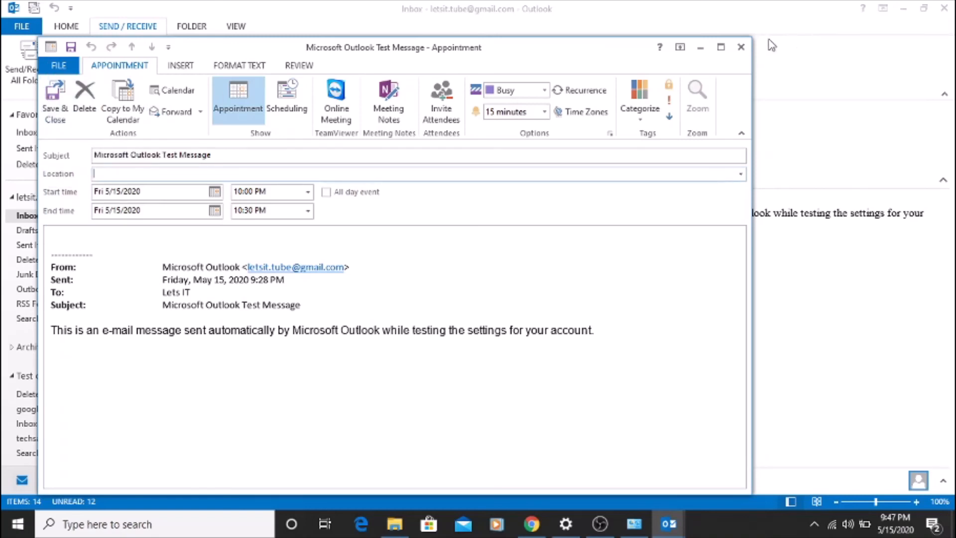
left_click(742, 48)
left_click(482, 302)
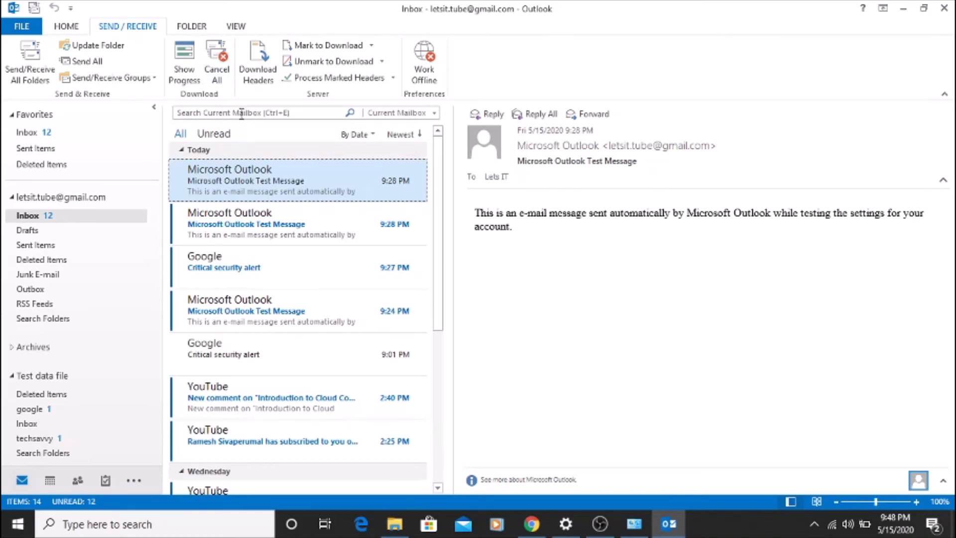
Create a new e-mail signature named "Lets It" in the mail options, with "Lets IT" as its text.
left_click(21, 30)
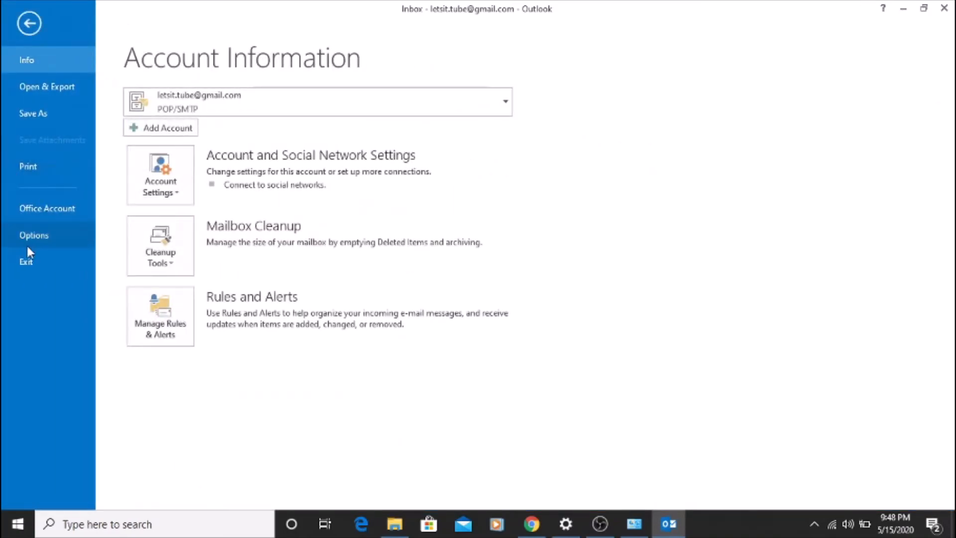
left_click(33, 240)
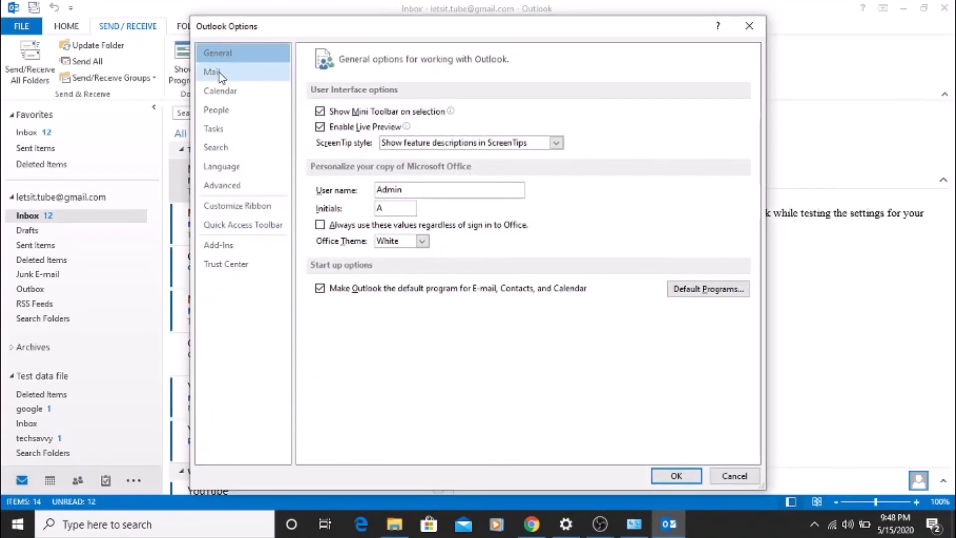
left_click(219, 73)
left_click(702, 213)
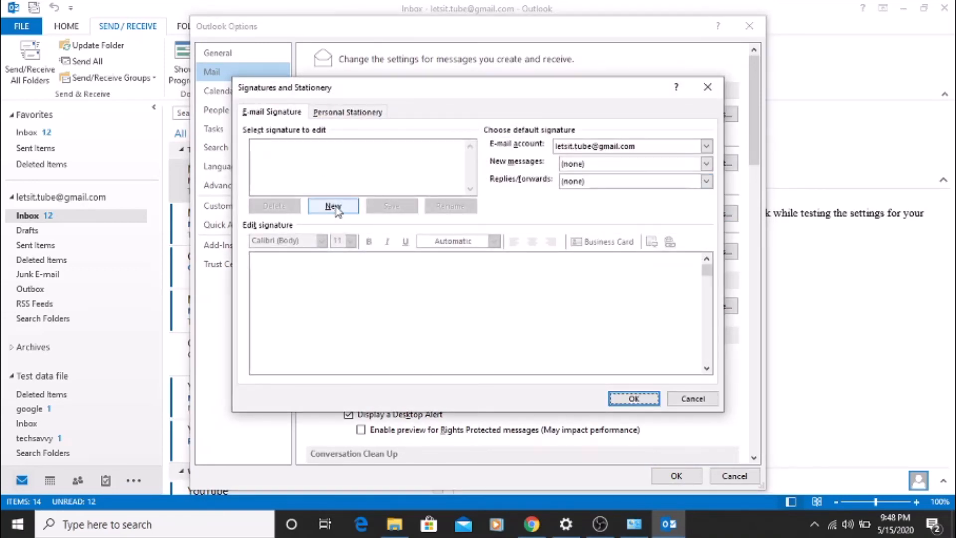
left_click(333, 207)
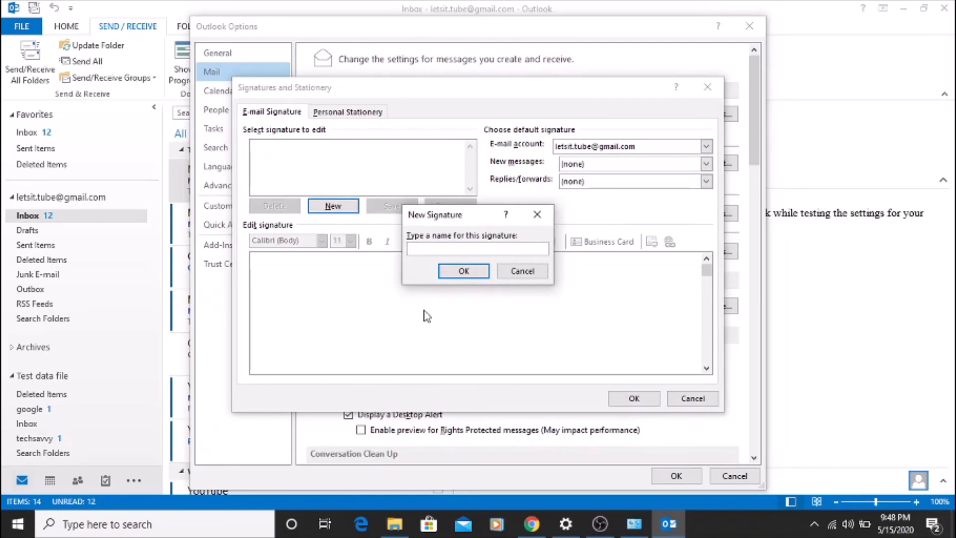
type("l")
left_click(464, 273)
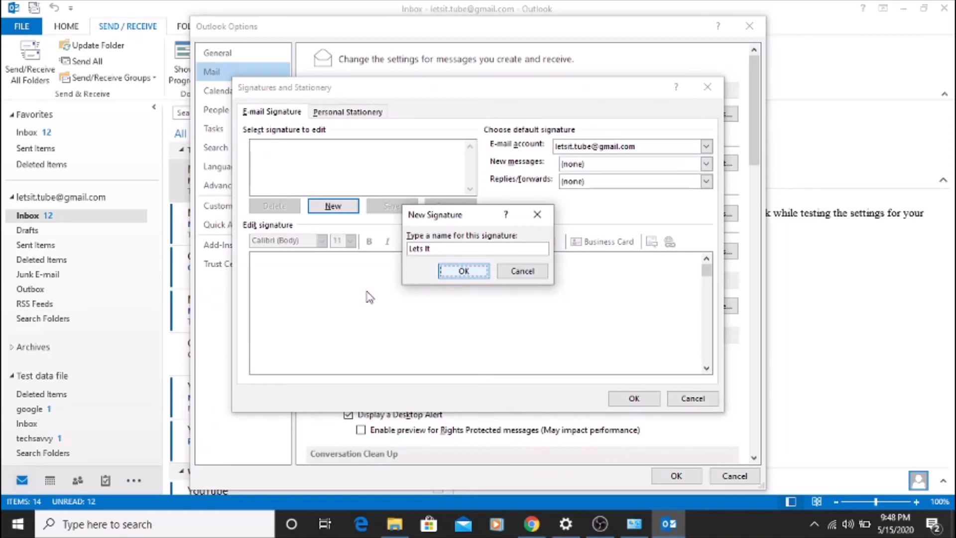
left_click(304, 310)
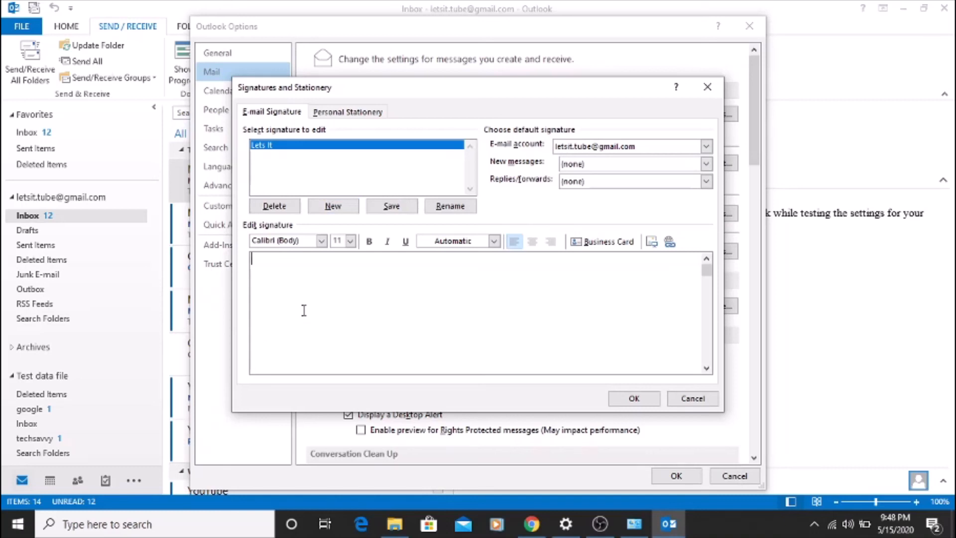
type("Lets IT")
Set the "Lets It" signature as the default for new messages and for replies/forwards, then save the Outlook options.
left_click(603, 166)
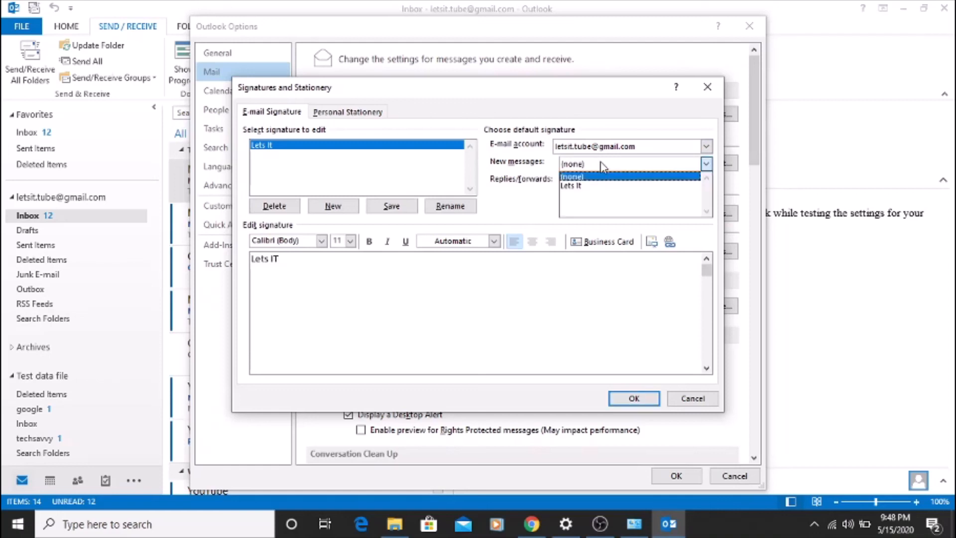
left_click(588, 187)
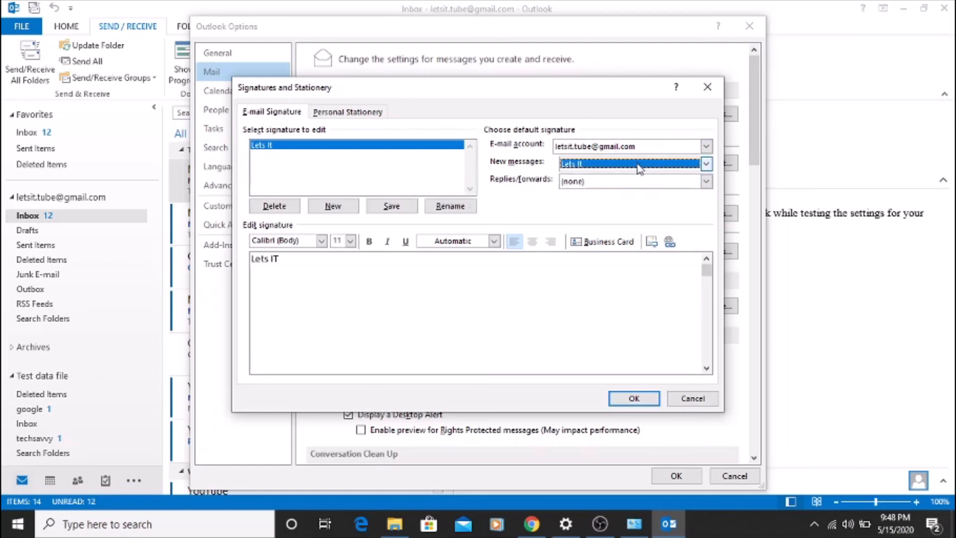
left_click(618, 181)
left_click(581, 203)
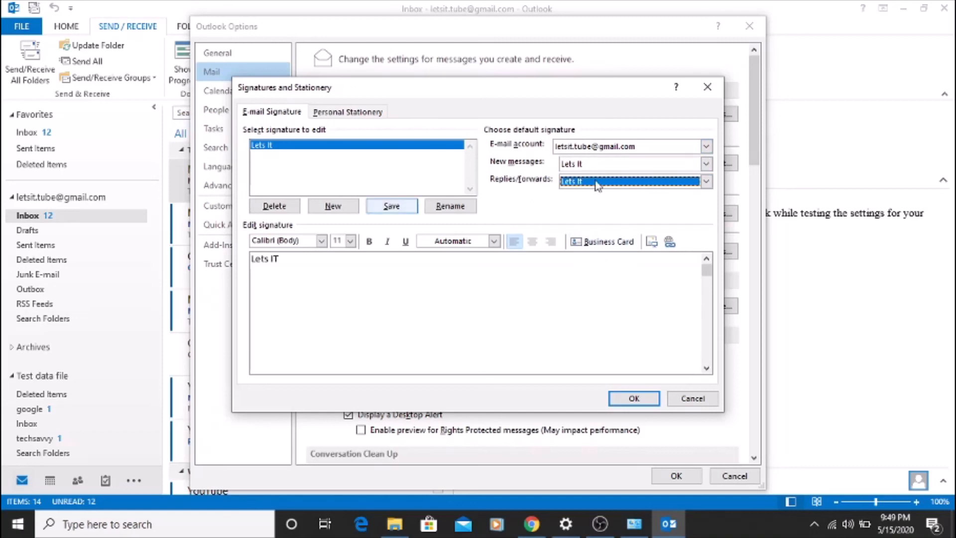
left_click(623, 399)
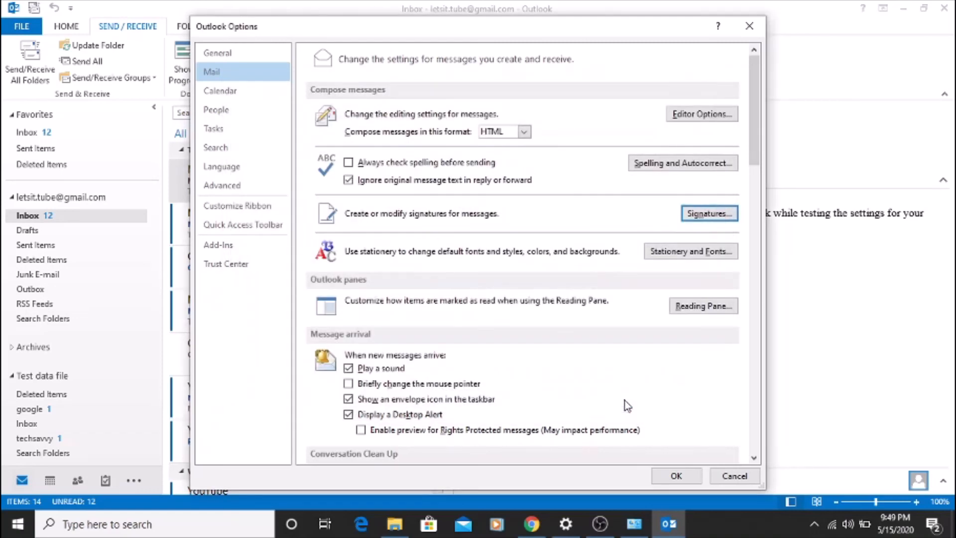
left_click(676, 476)
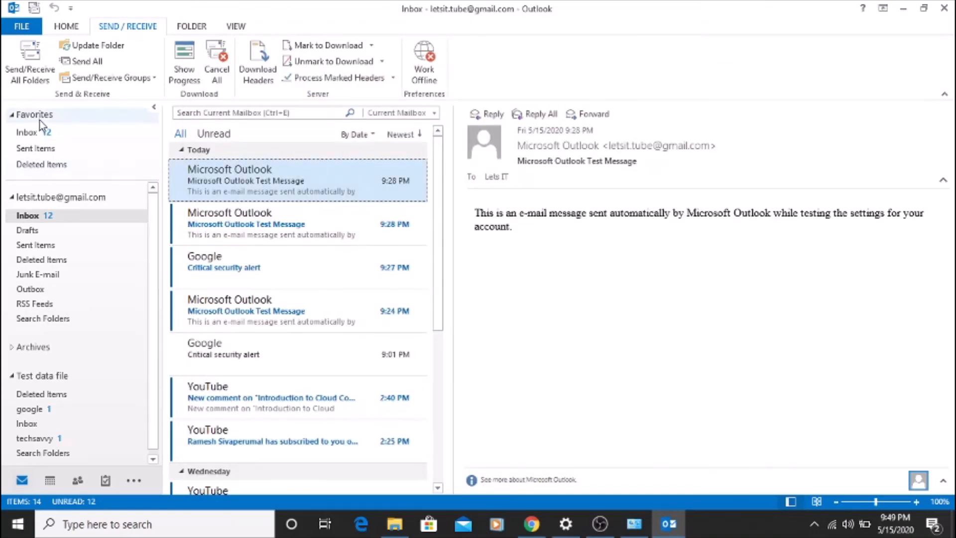
Start a new e-mail to check its automatic signature, then close the message without sending it.
left_click(66, 26)
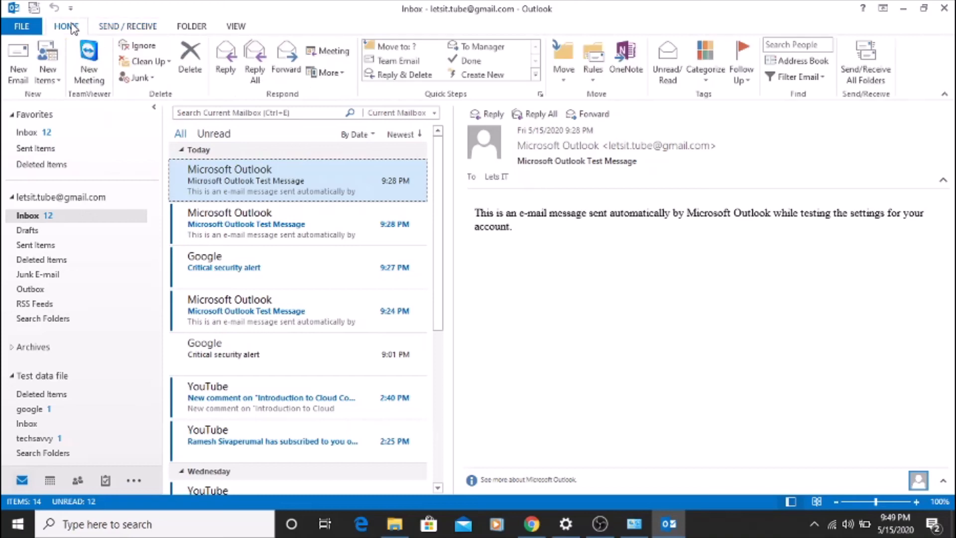
left_click(27, 75)
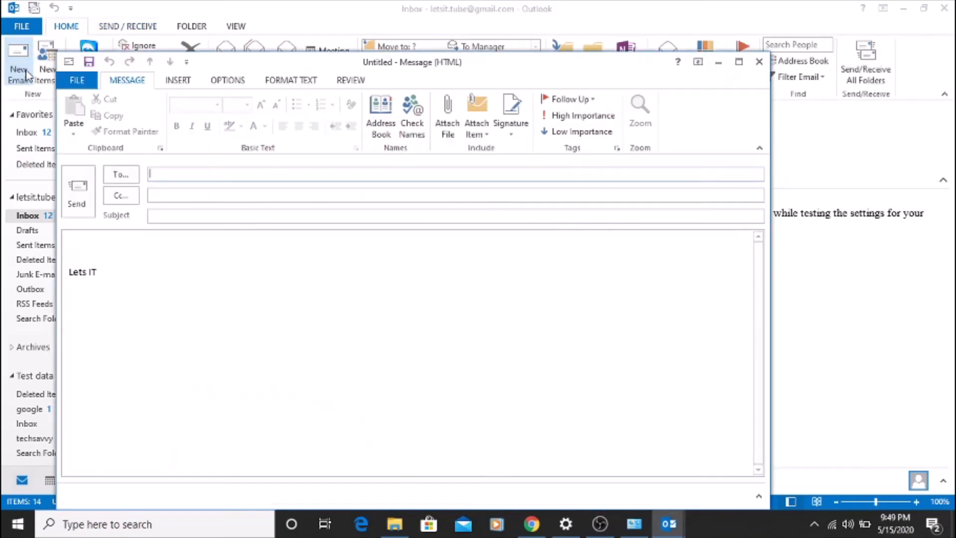
left_click_drag(105, 272, 66, 273)
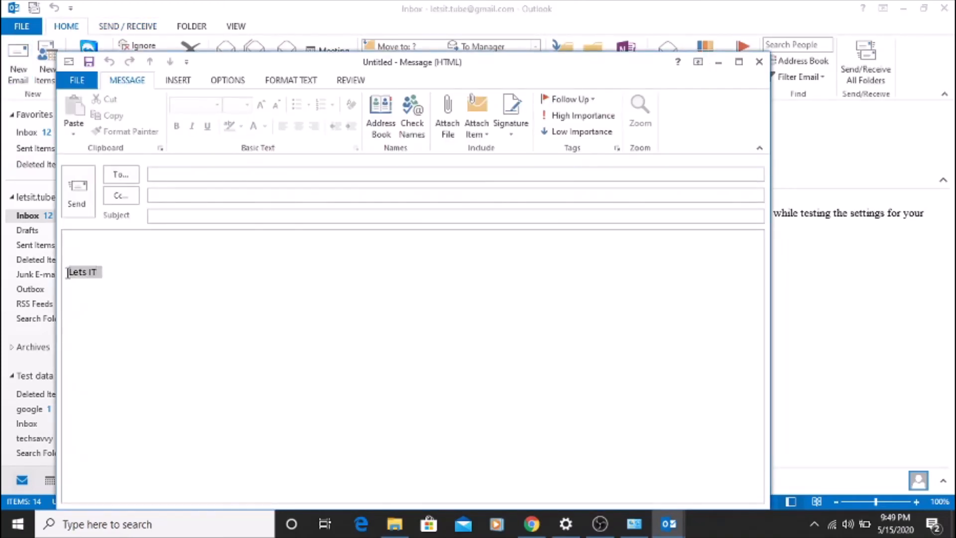
left_click(760, 63)
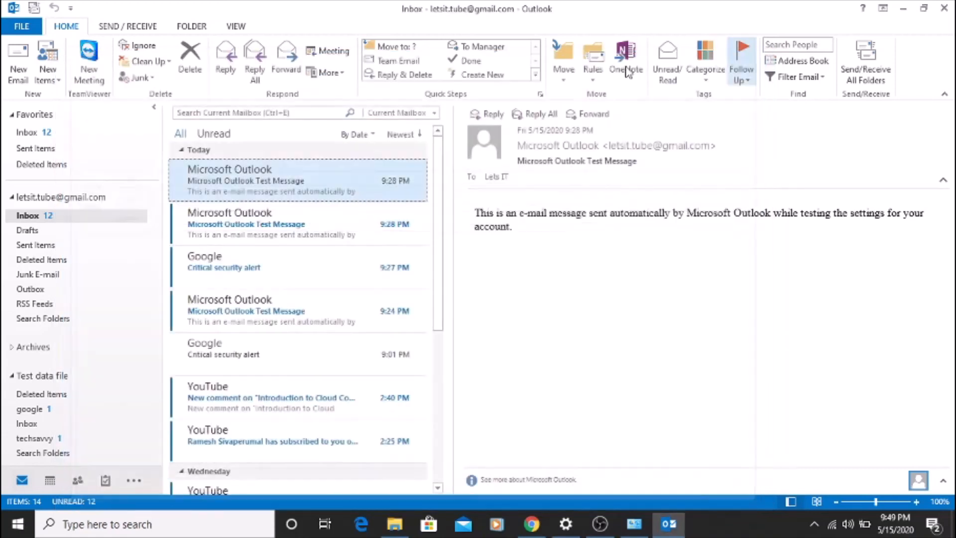
Start a reply to the latest Inbox message to check its signature, then discard the reply.
left_click(227, 73)
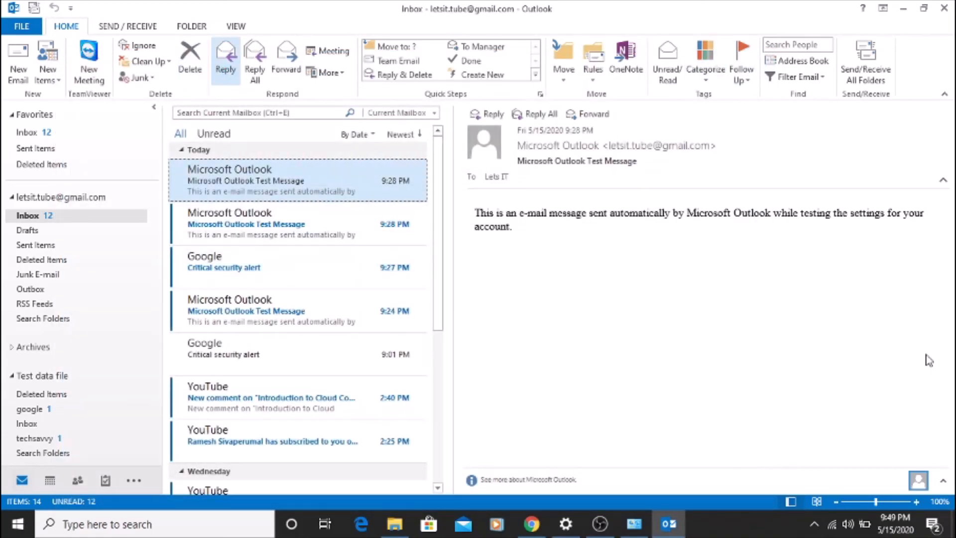
left_click_drag(515, 241, 442, 235)
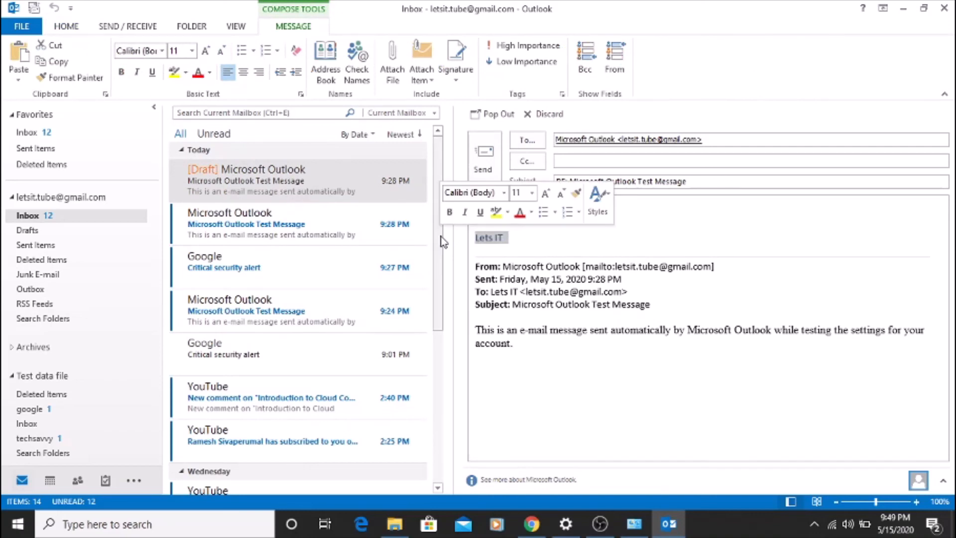
left_click(549, 116)
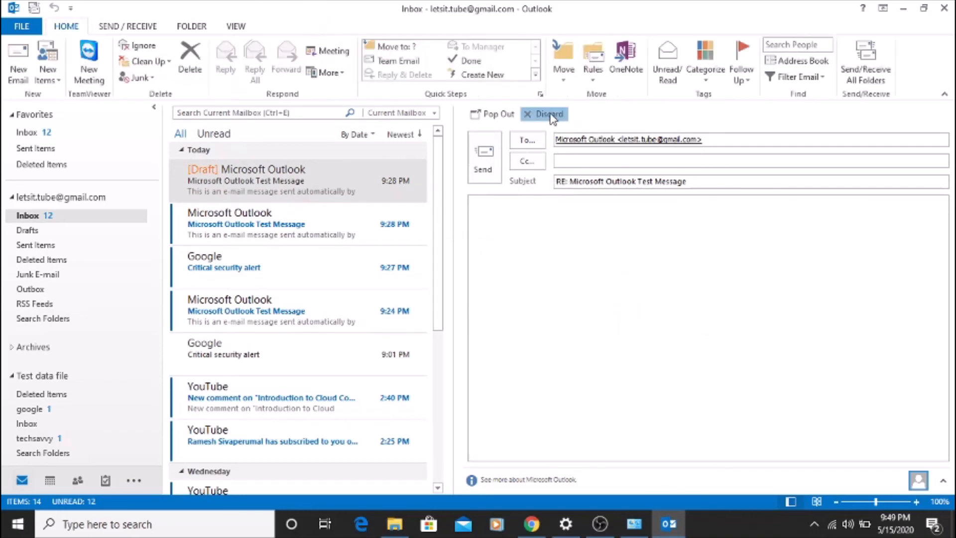